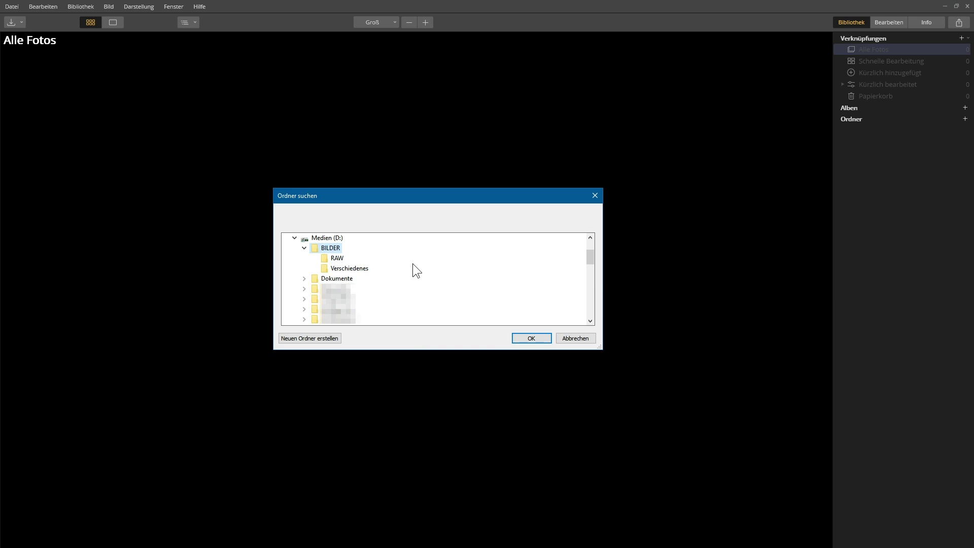
Add the BILDER folder from the Medien (D:) drive to the photo library.
left_click(338, 258)
left_click(355, 268)
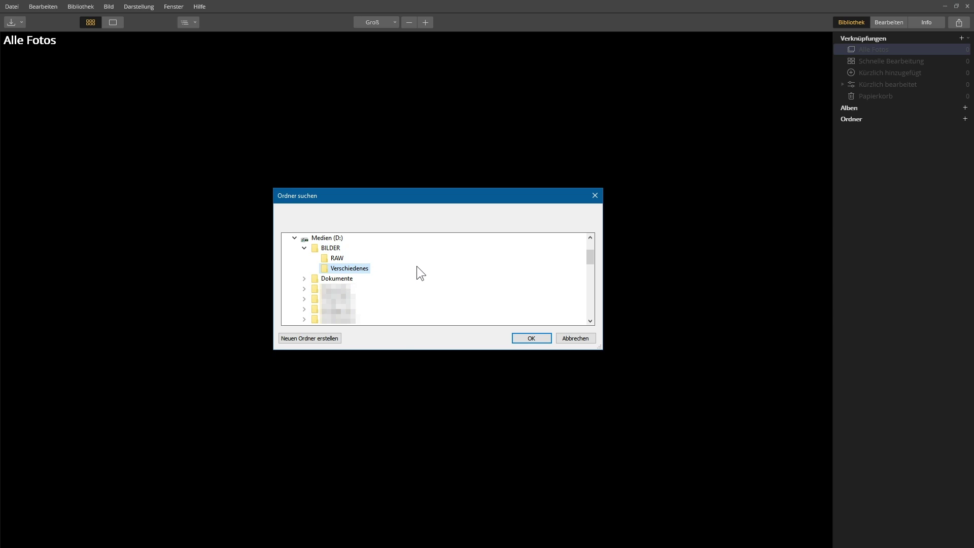
left_click(335, 248)
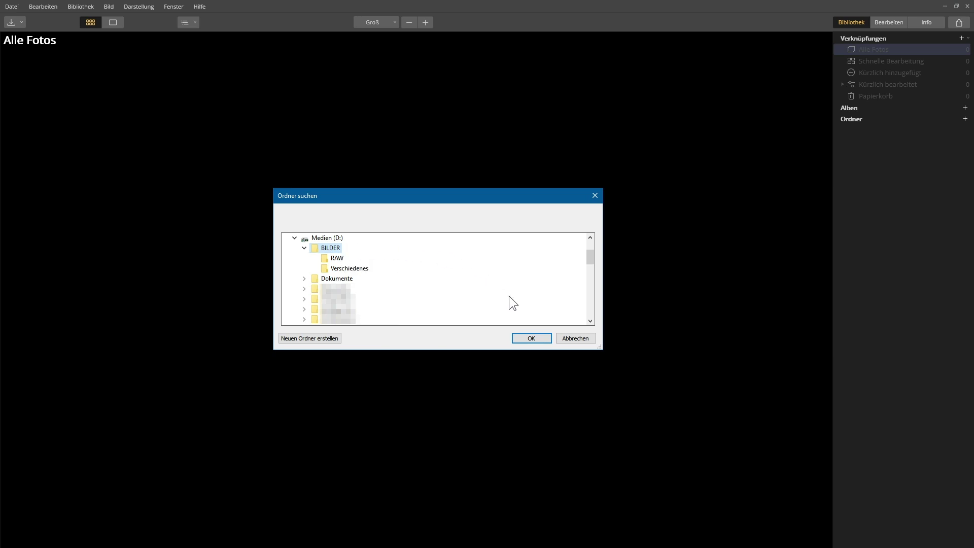
left_click(533, 338)
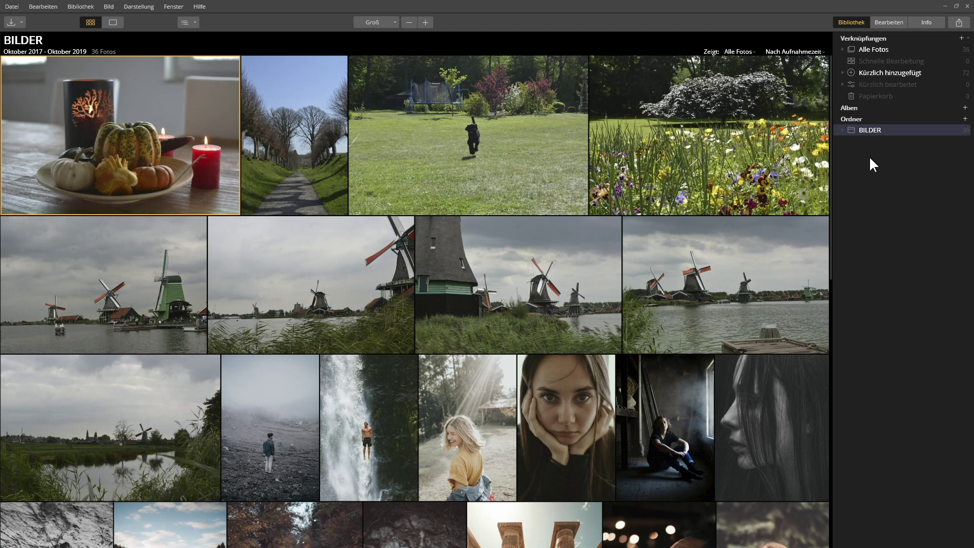
Expand the BILDER folder, look through its photos and the RAW and Verschiedenes subfolders, and return to BILDER.
left_click(843, 130)
scroll(648, 381, "down", 10)
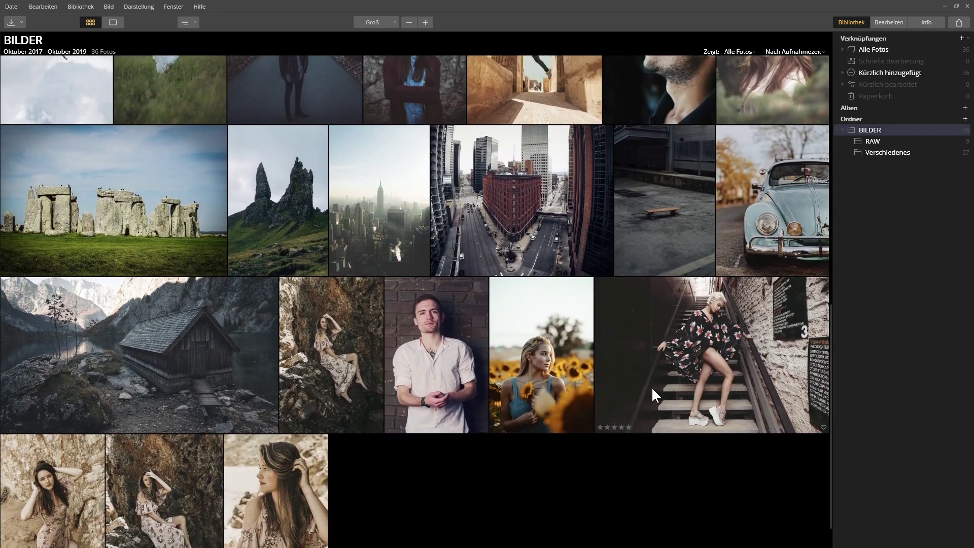
scroll(651, 386, "up", 10)
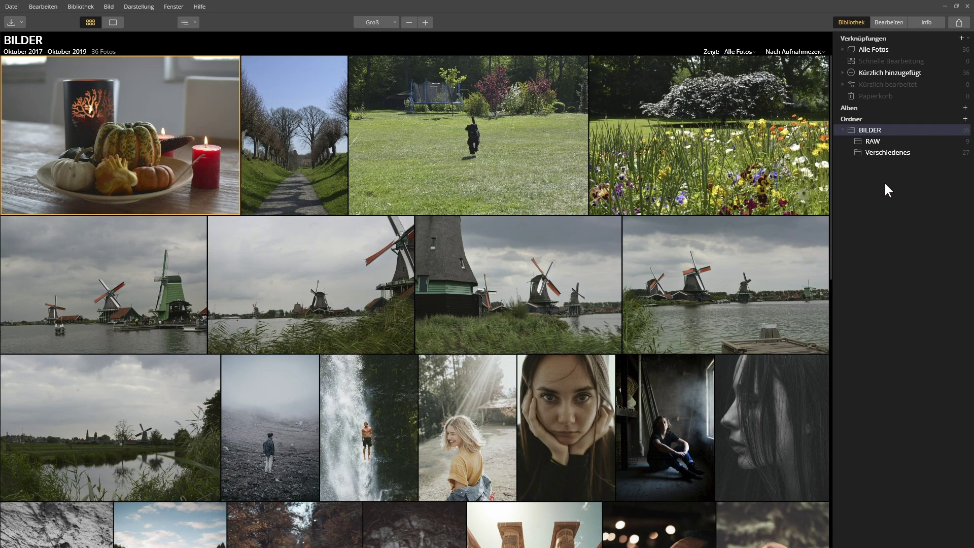
left_click(872, 141)
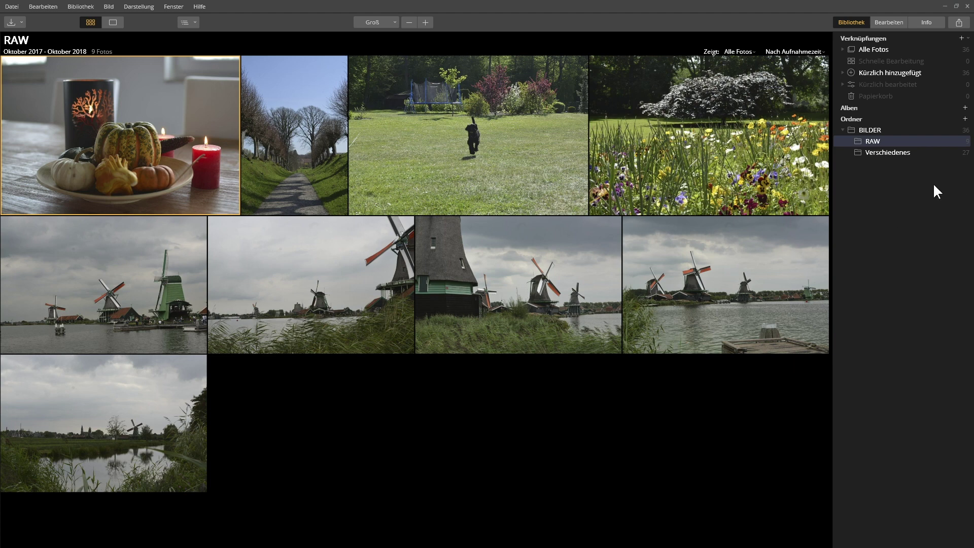
left_click(878, 151)
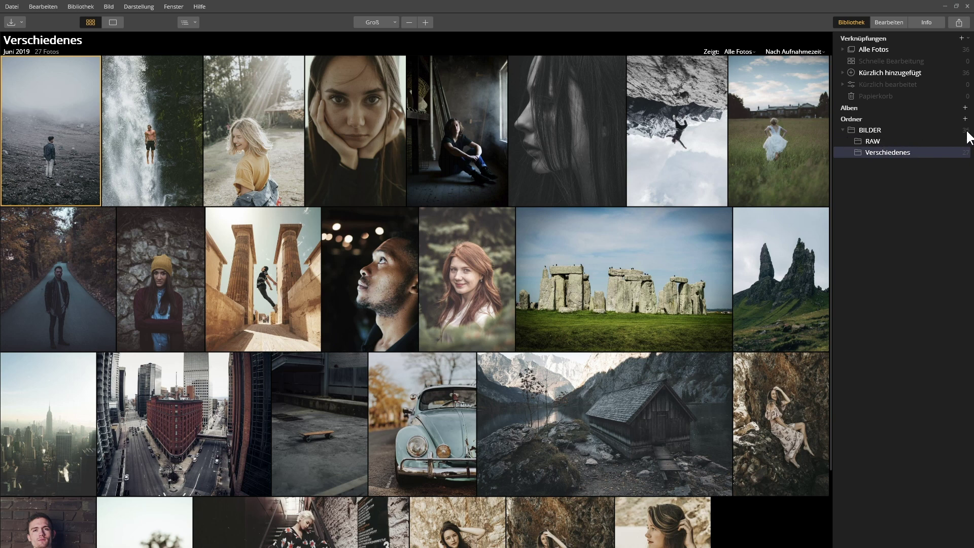
left_click(869, 130)
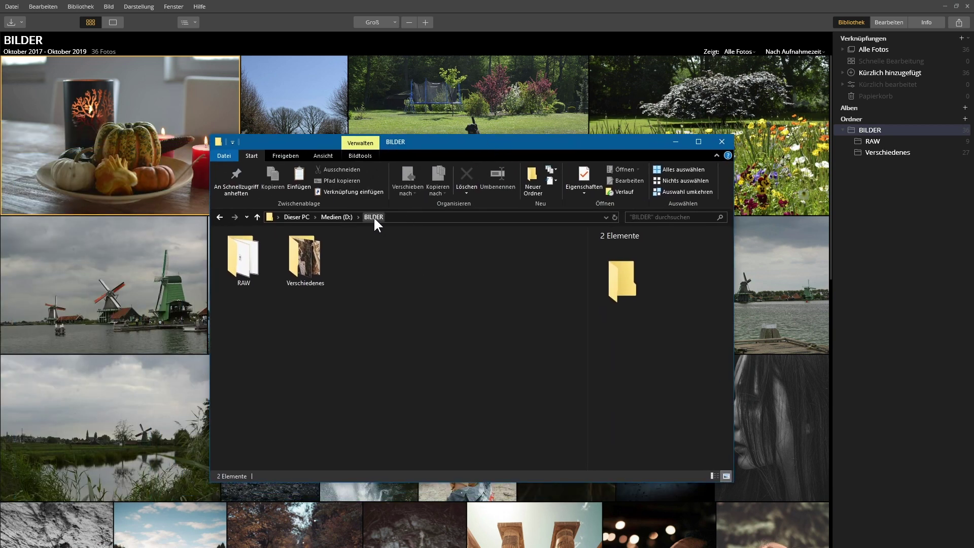
In File Explorer, create a new folder named Test inside BILDER.
left_click(532, 186)
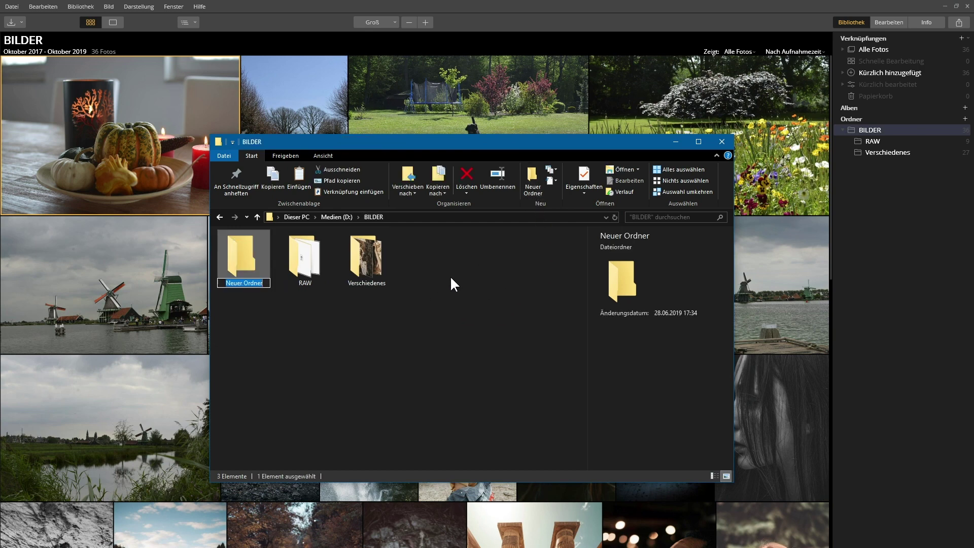
type("Test")
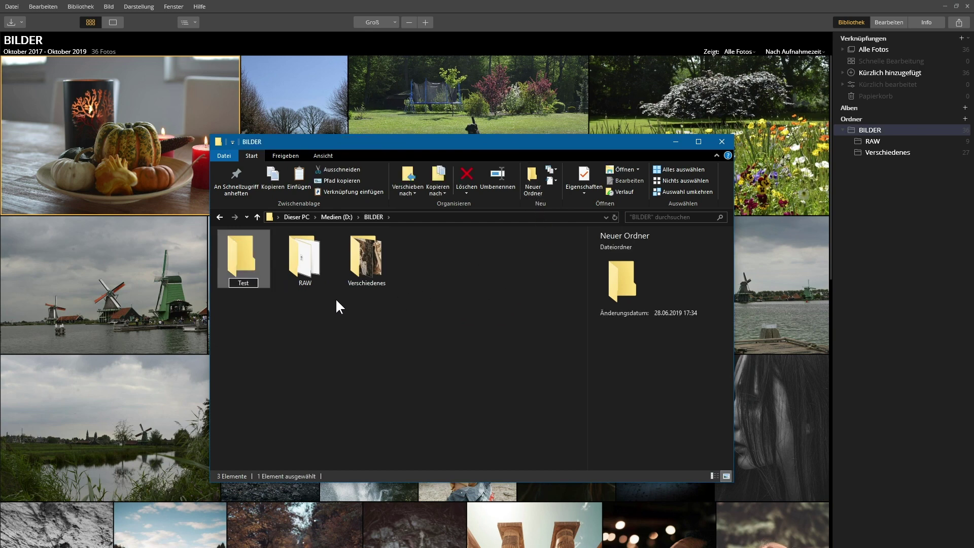
left_click(336, 297)
Copy Bild (10).jpg from the Verschiedenes folder into the Test folder and return to BILDER.
double_click(363, 274)
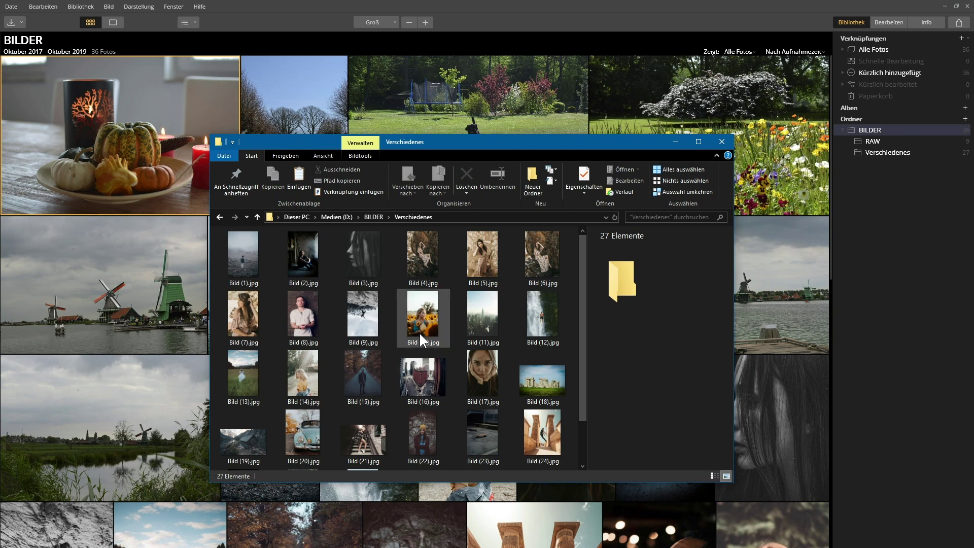
left_click(426, 306)
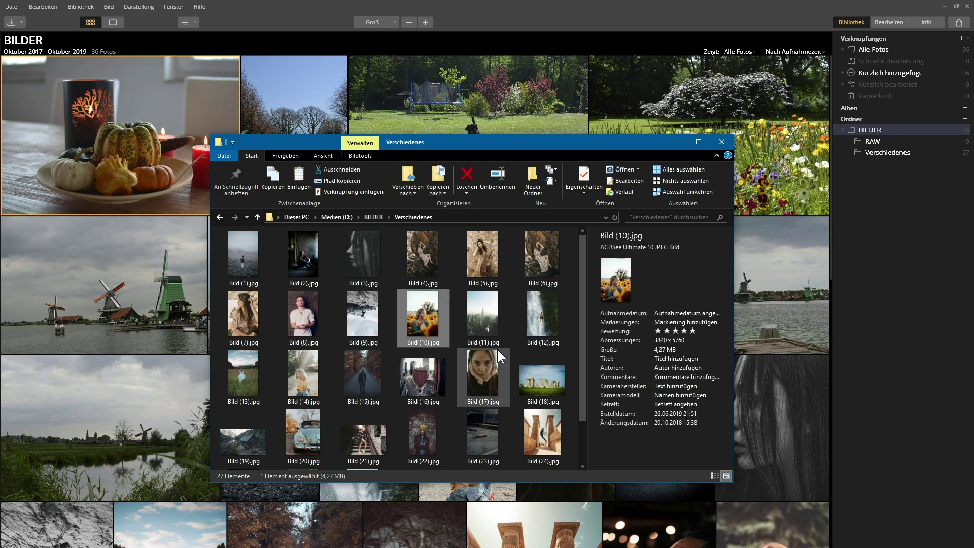
key("alt+Left")
double_click(315, 250)
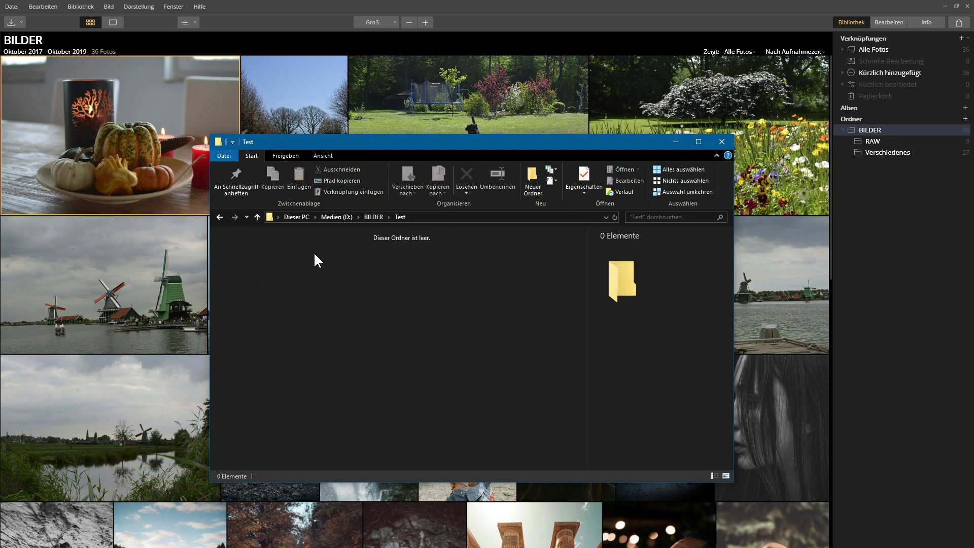
key("ctrl+v")
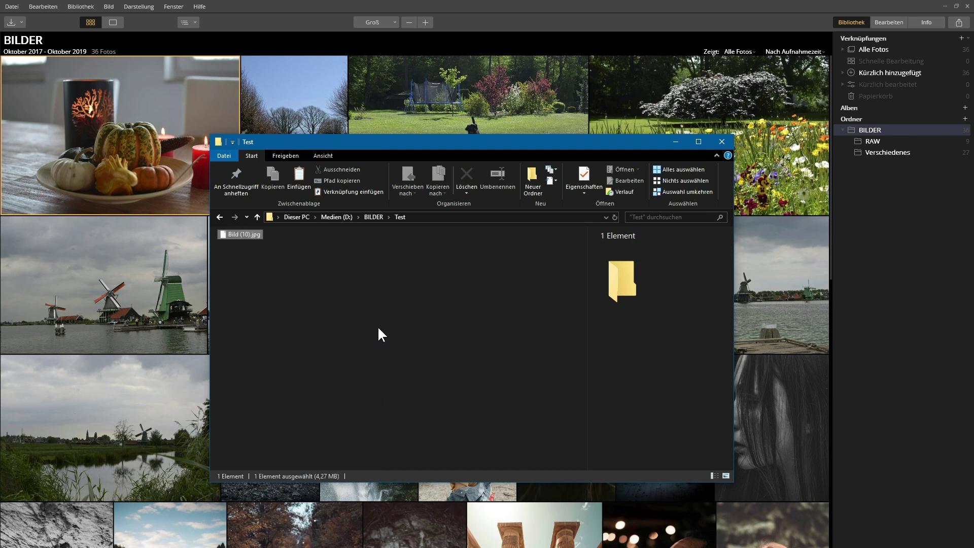
key("alt+Left")
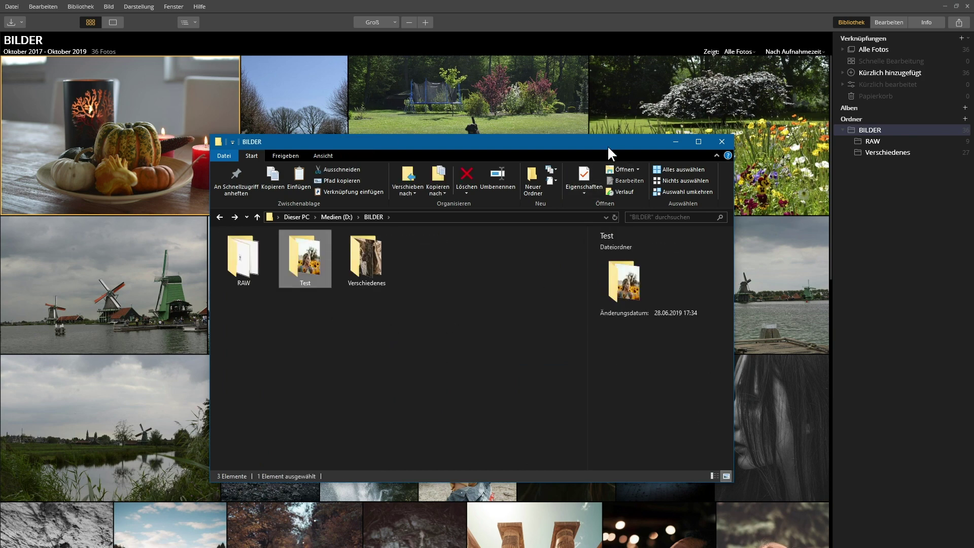
Switch back to Luminar, view the Test subfolder under BILDER, and return to all BILDER photos.
key("alt+Tab")
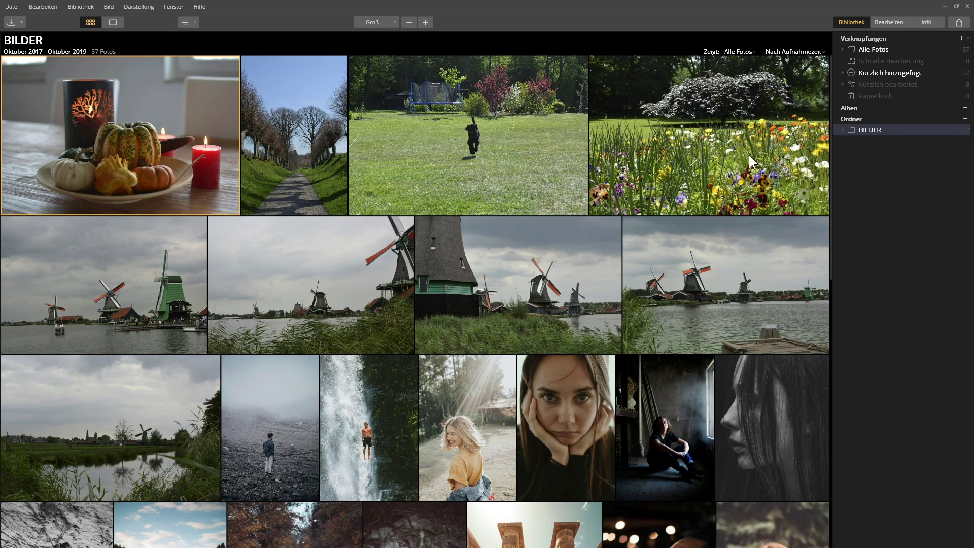
left_click(843, 130)
left_click(873, 150)
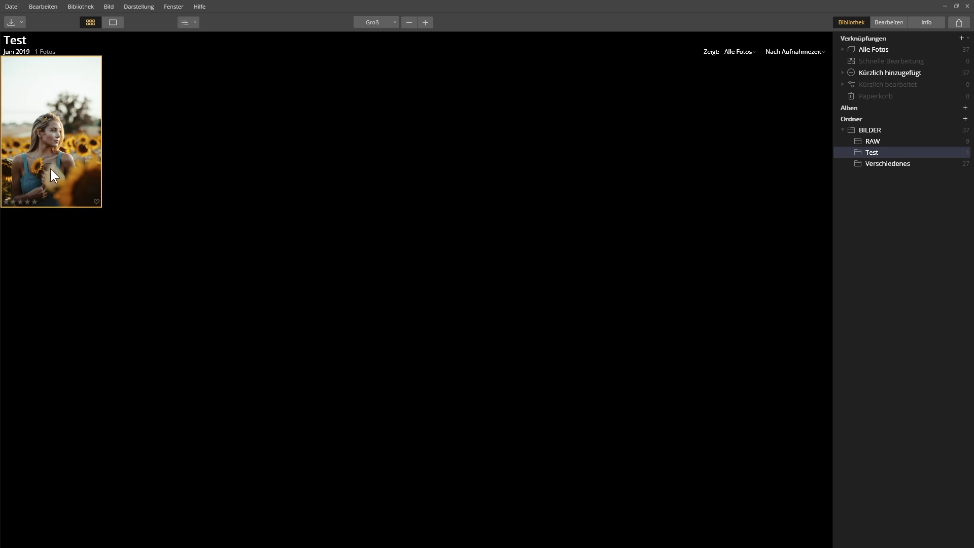
left_click(895, 130)
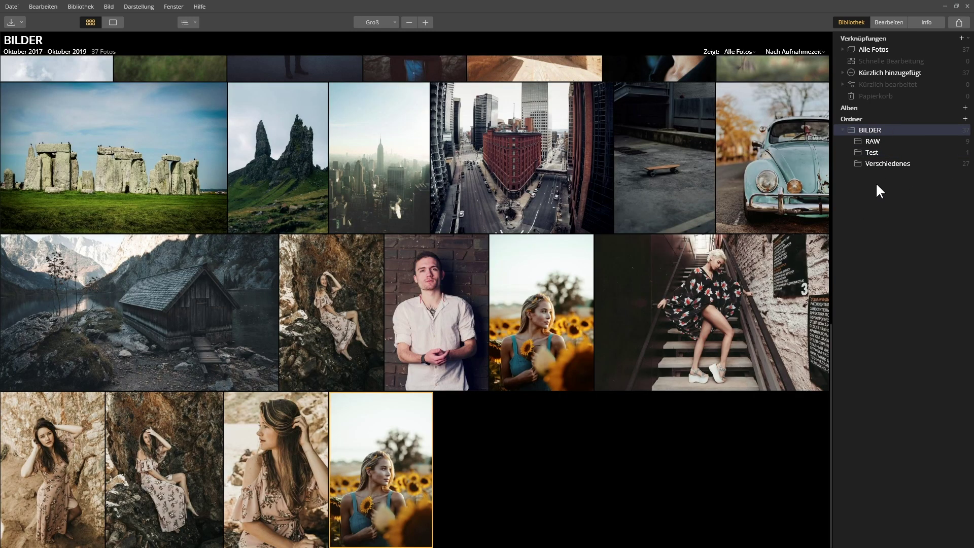
scroll(673, 348, "up", 8)
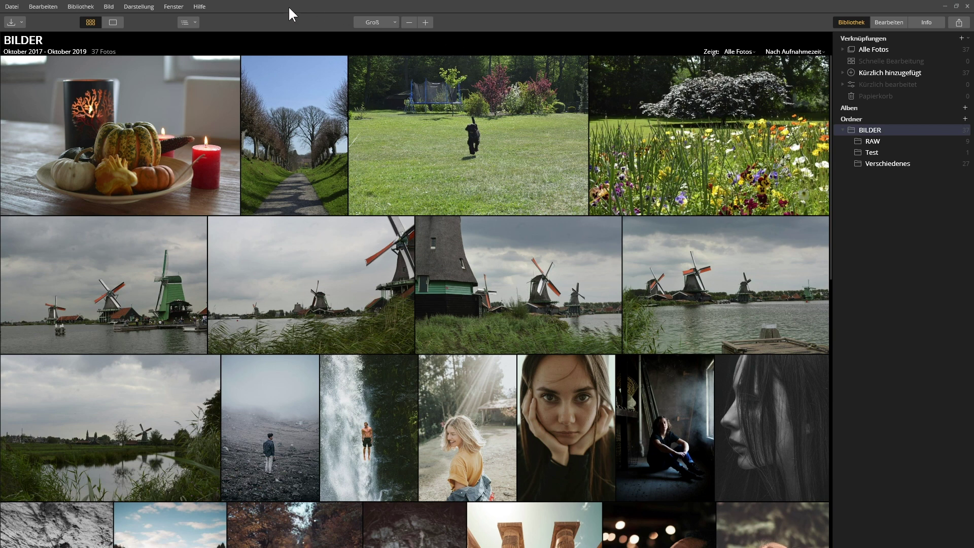
Try the gallery thumbnail sizes Klein, Mittel, Groß and Größte one after another.
left_click(389, 22)
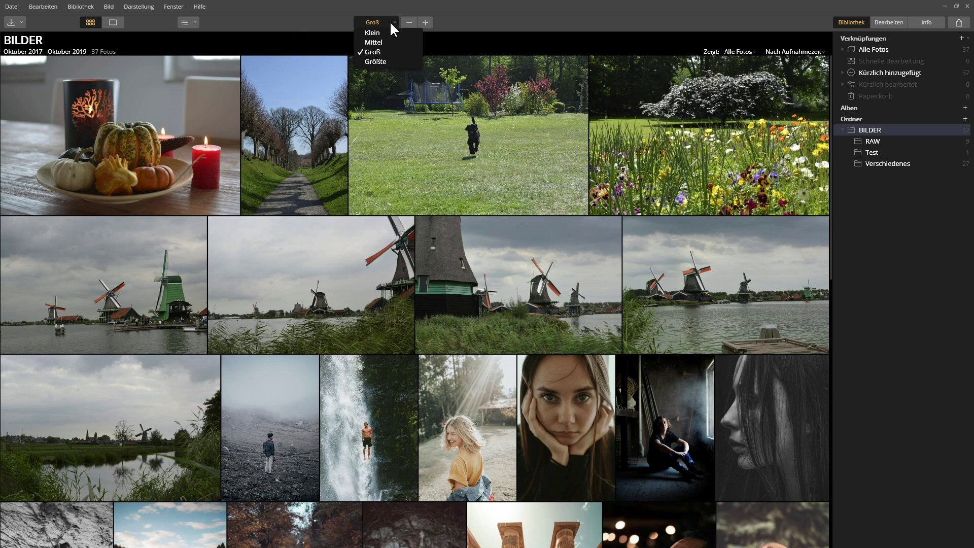
left_click(382, 33)
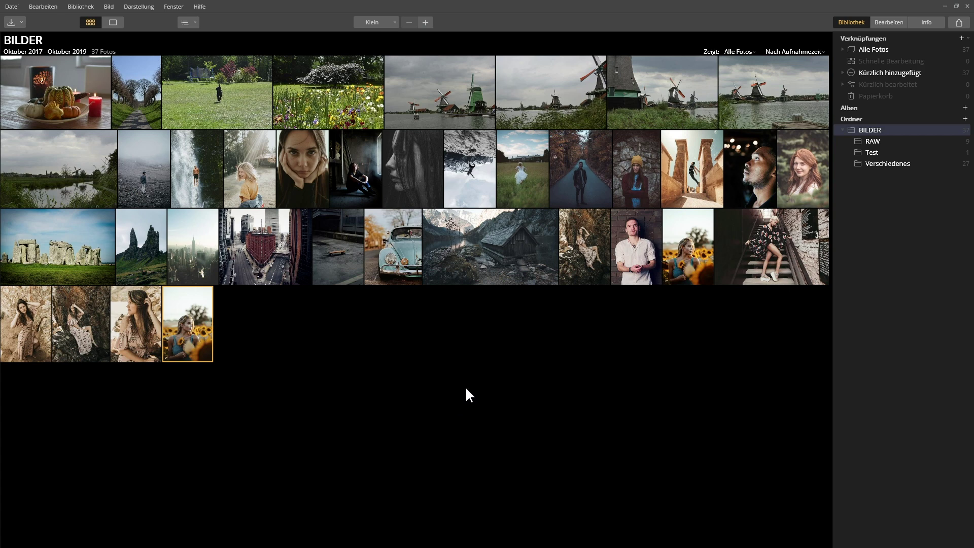
left_click(386, 21)
left_click(376, 42)
left_click(385, 23)
left_click(375, 52)
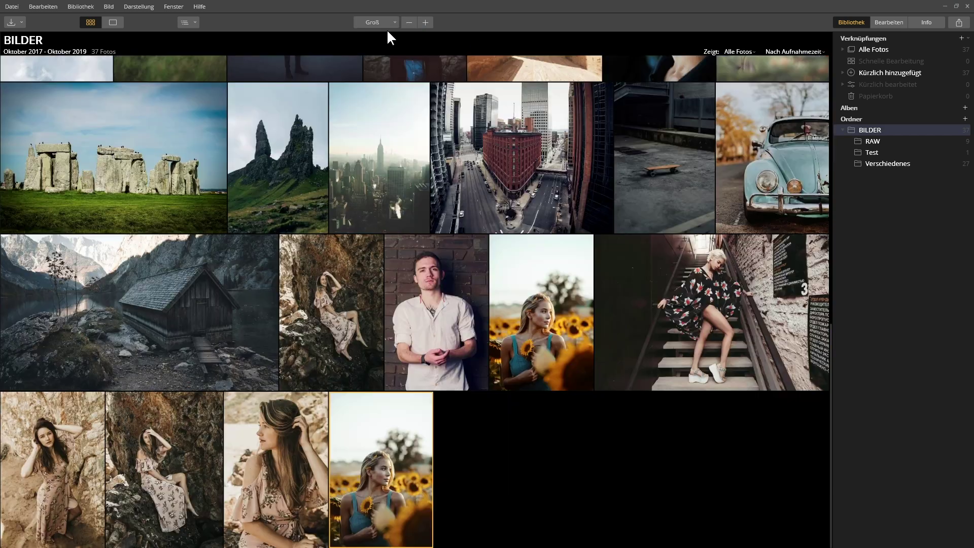
left_click(388, 22)
left_click(385, 62)
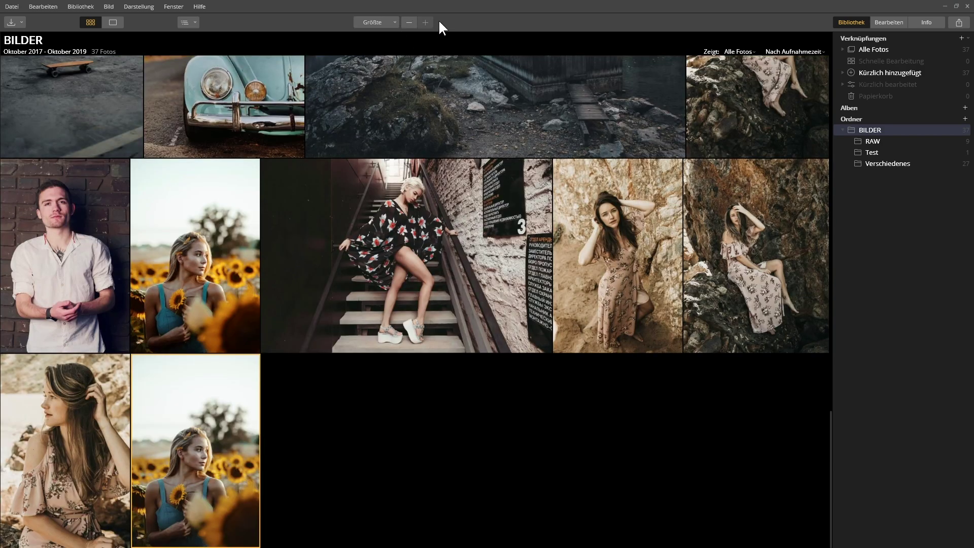
Reduce the gallery thumbnails stepwise to Klein and enlarge them back to Groß.
left_click(410, 22)
left_click(410, 22)
left_click(410, 23)
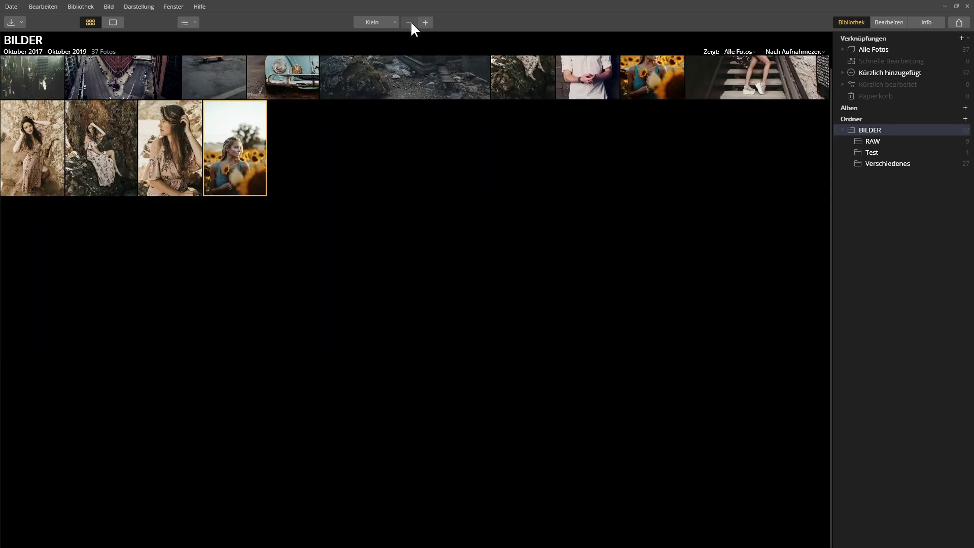
left_click(425, 21)
left_click(425, 20)
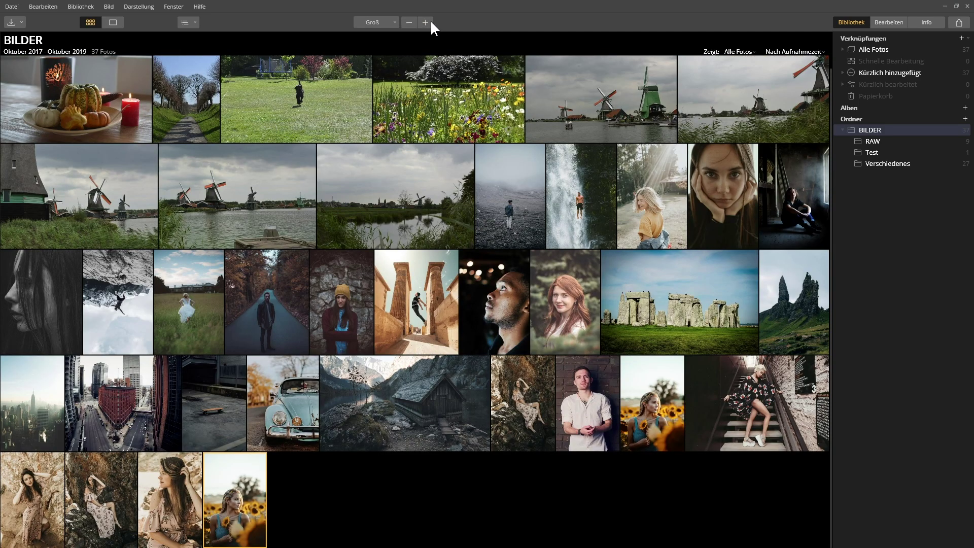
scroll(610, 227, "up", 5)
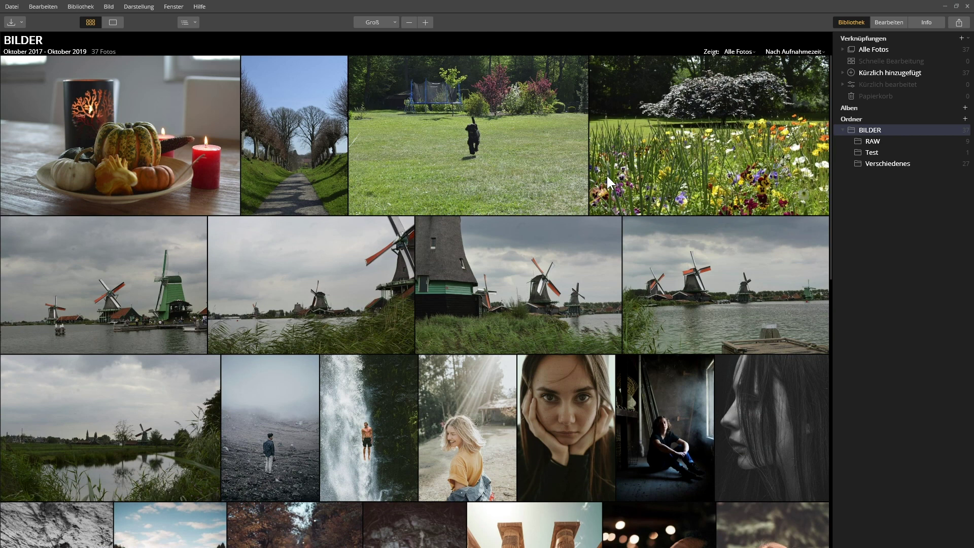
left_click(20, 21)
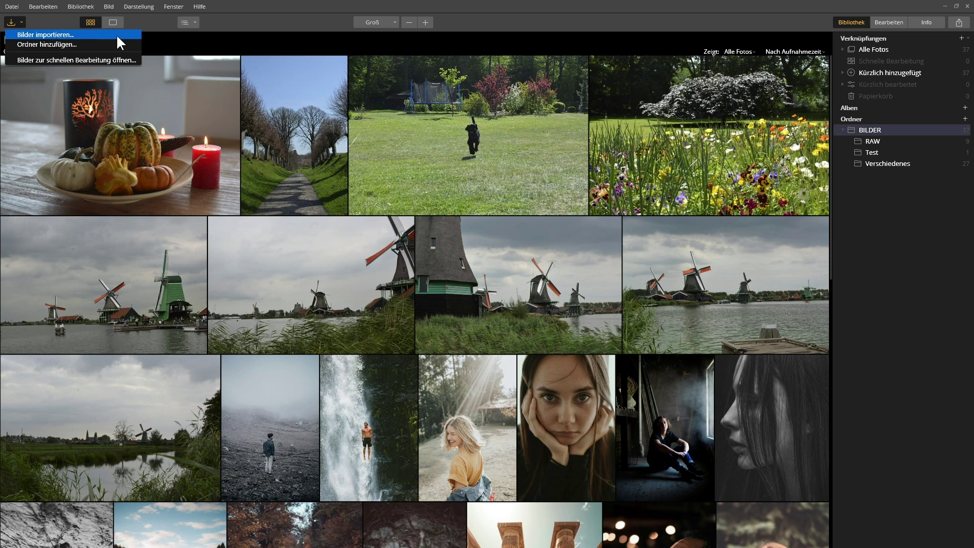
left_click(139, 22)
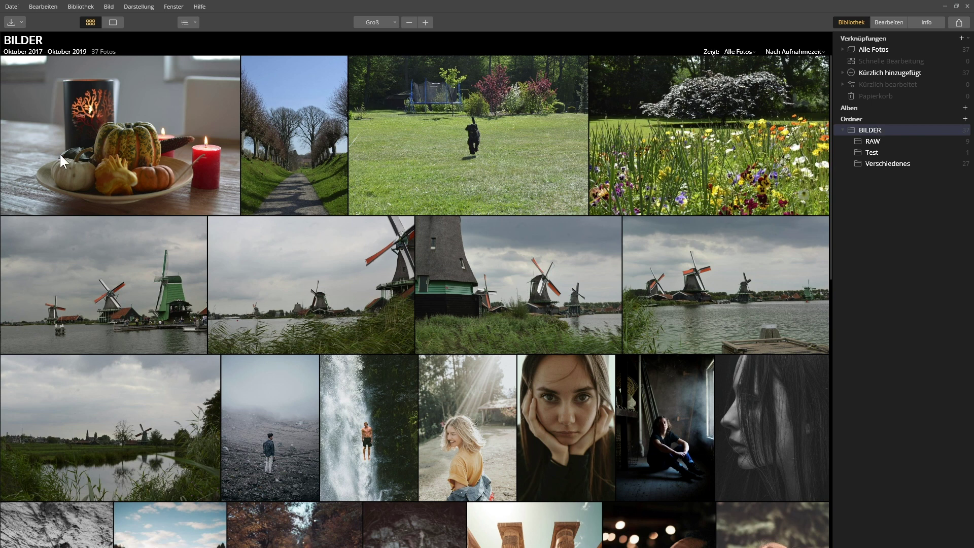
Show the portrait BILD (17).JPG in single-image view, switch to BILD (14).JPG, and return to the portrait.
left_click(564, 407)
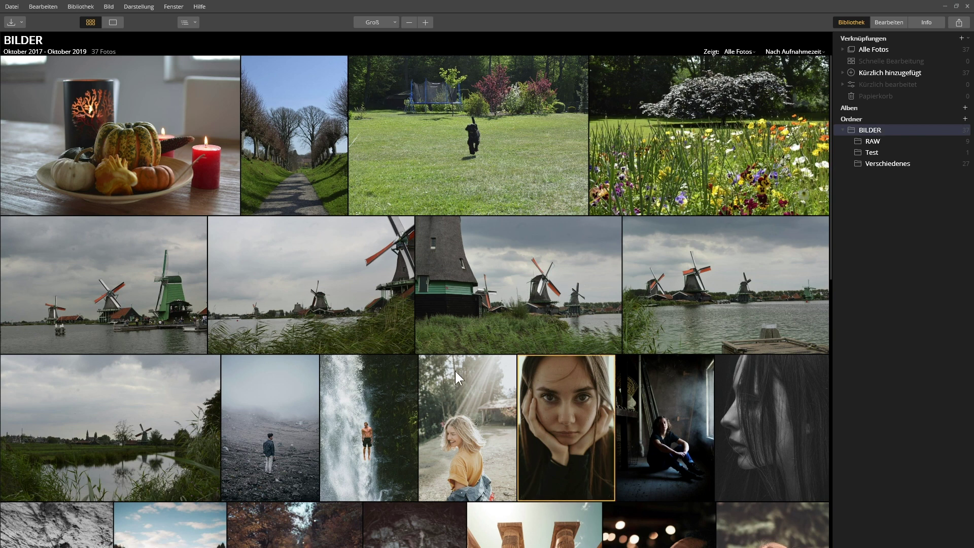
left_click(113, 22)
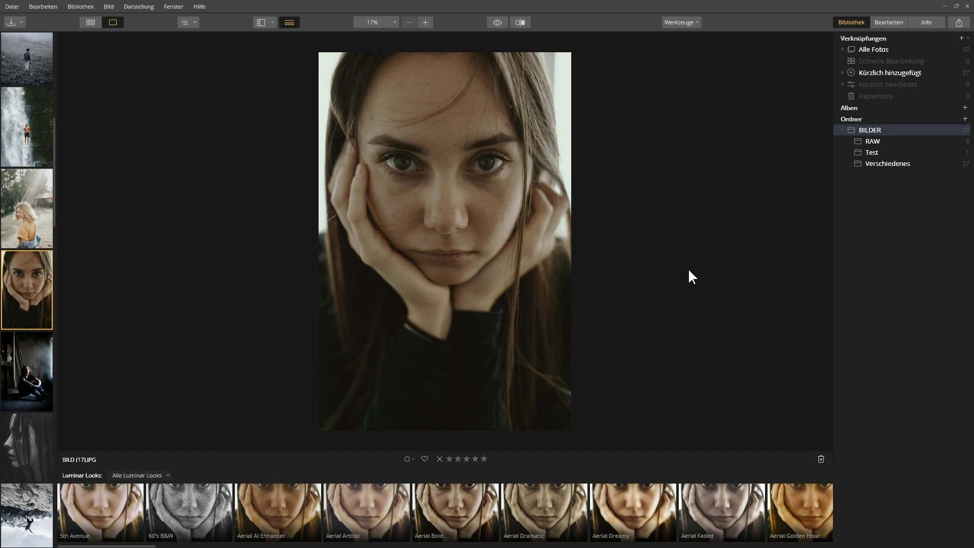
left_click(22, 222)
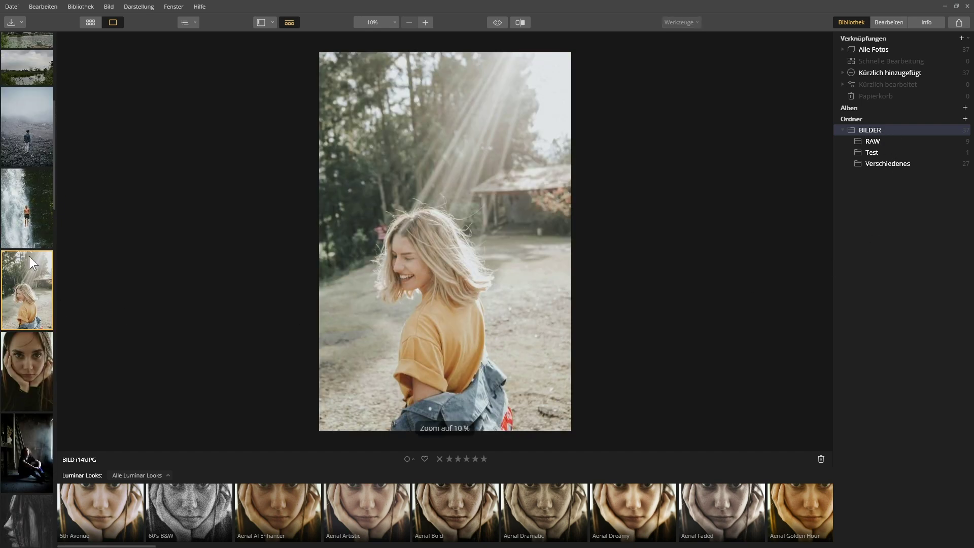
left_click(26, 361)
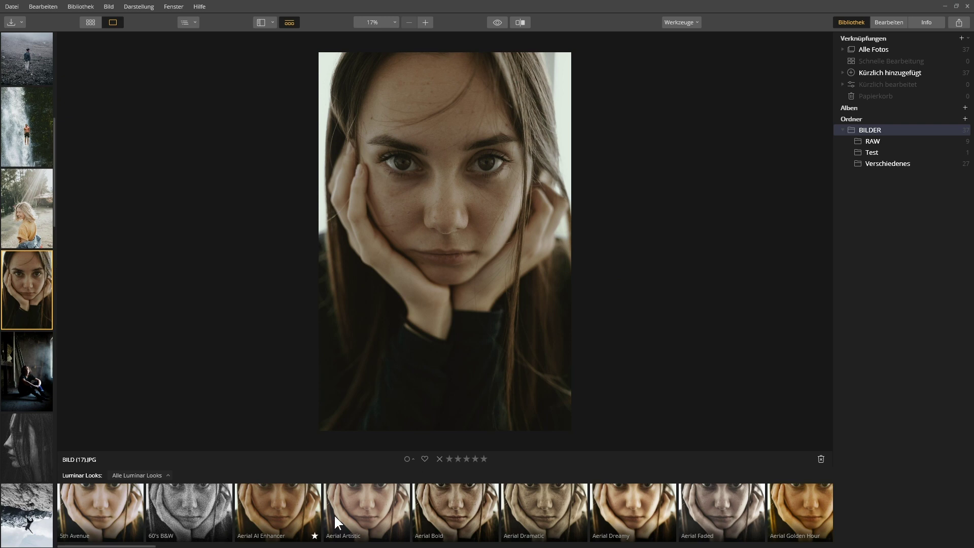
Hide the filmstrip (Filmstreifen) and the sidebar (Seitenleiste) in the single-image view.
left_click(260, 22)
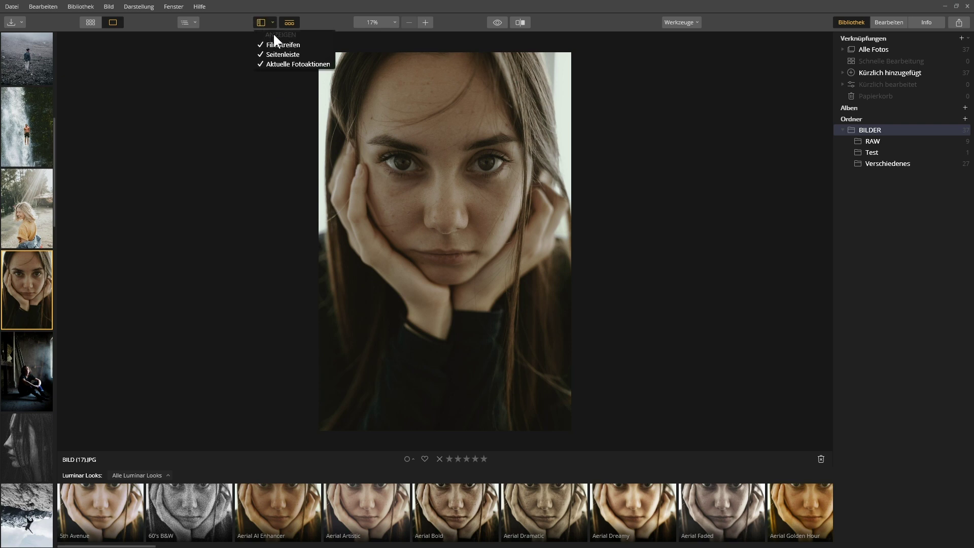
left_click(270, 44)
left_click(262, 21)
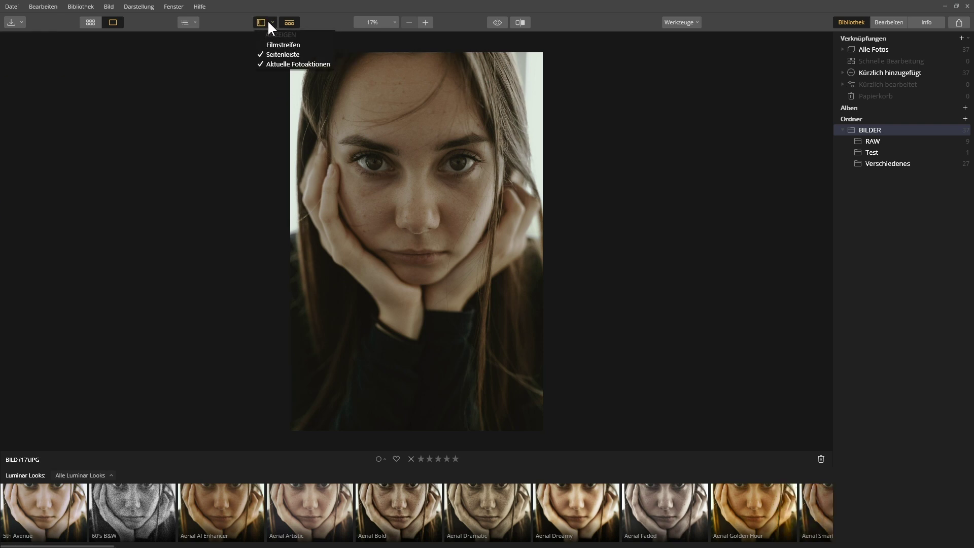
left_click(270, 54)
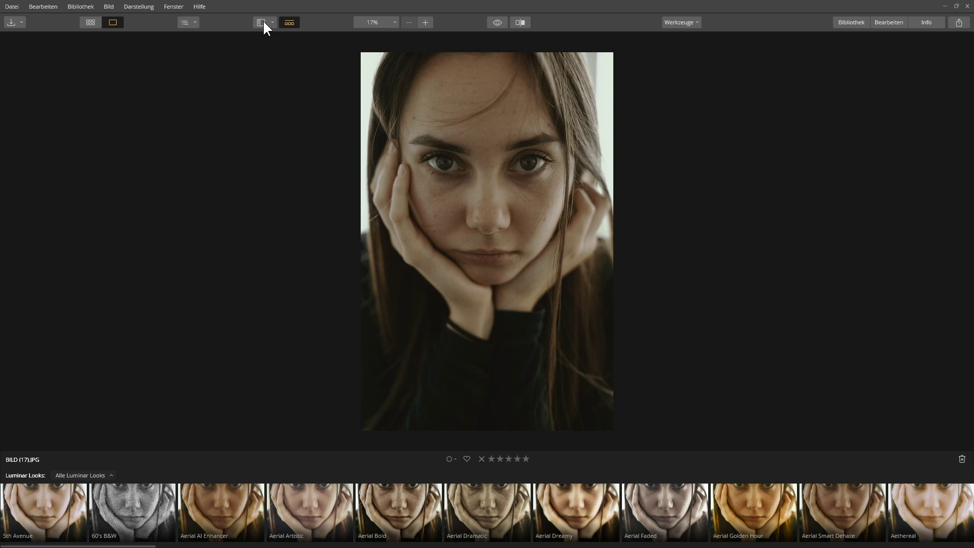
Hide the photo actions bar (Aktuelle Fotoaktionen) and the Luminar Looks strip in the single-image view.
left_click(262, 21)
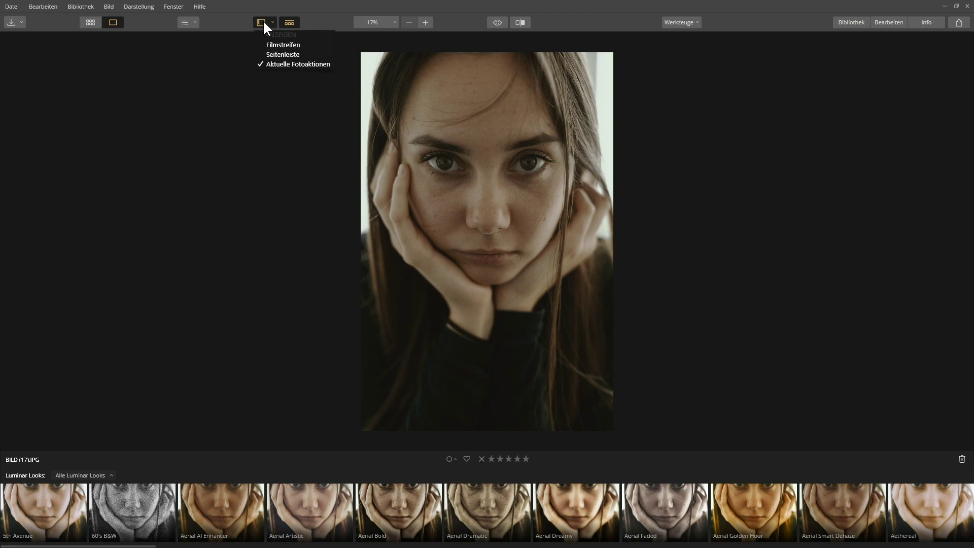
left_click(272, 61)
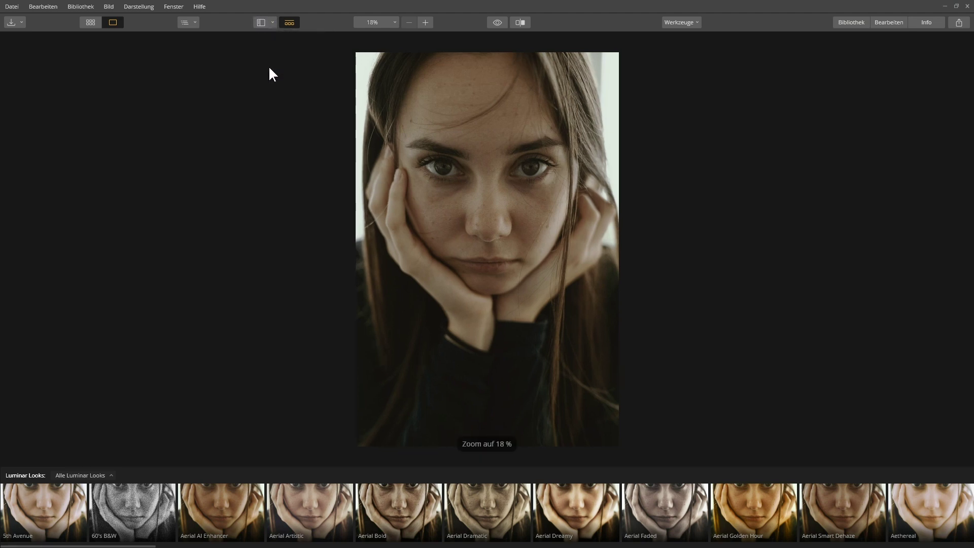
left_click(288, 23)
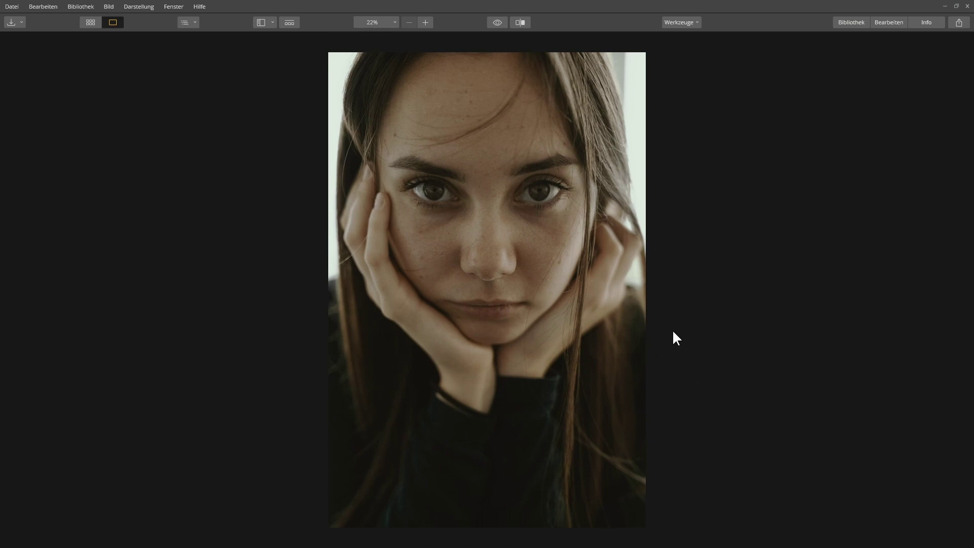
Show all panels around the image at once, hide them all, and show them all again.
key("Tab")
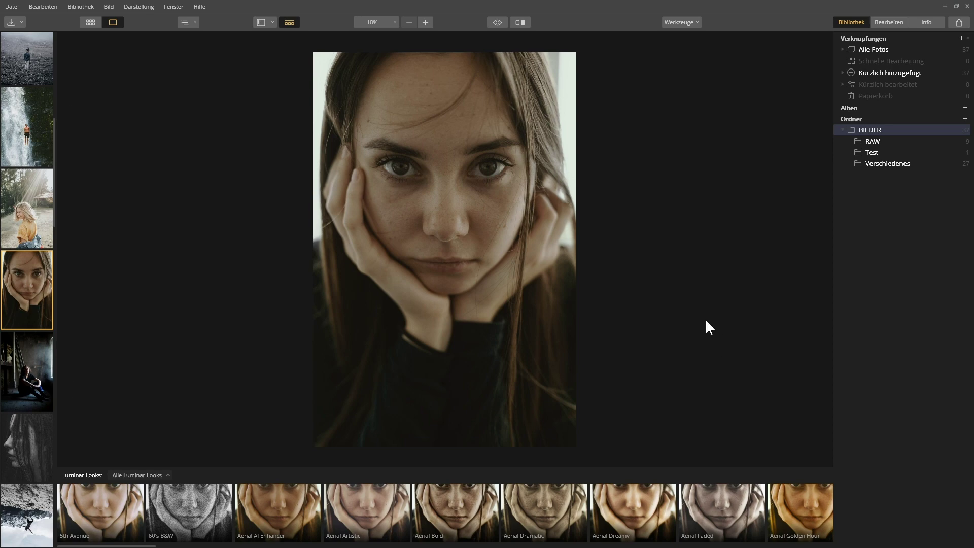
key("Tab")
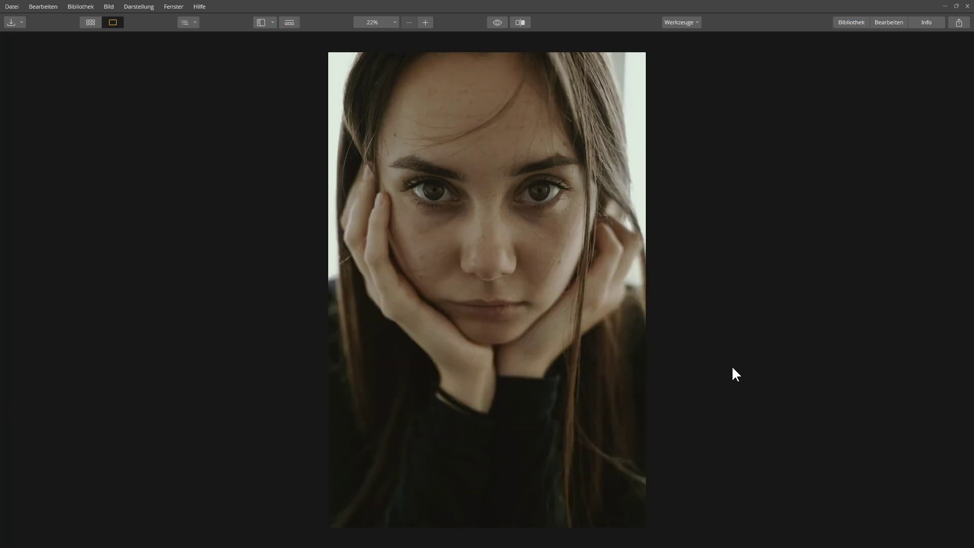
key("Tab")
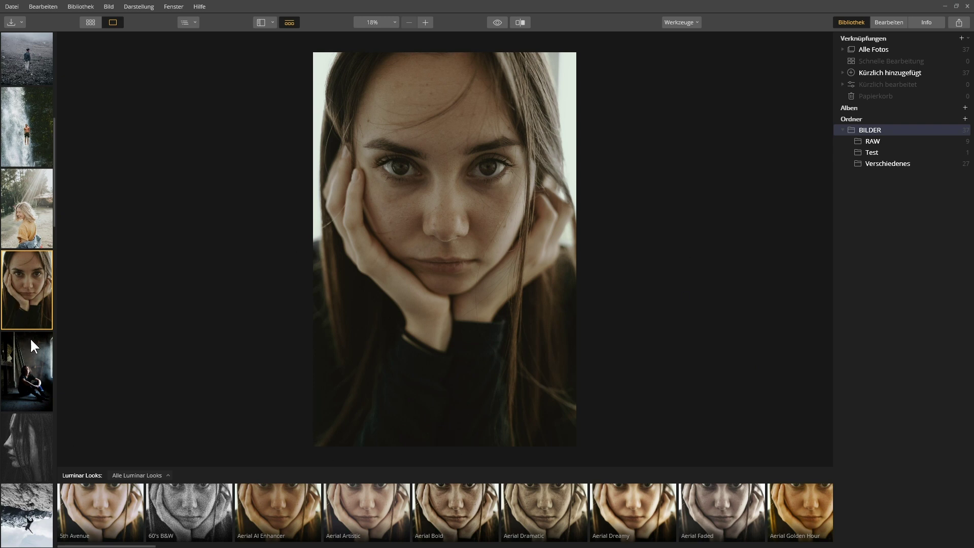
Return to the gallery view and examine the quick-navigation list with BILDER and Alle Fotos.
left_click(90, 22)
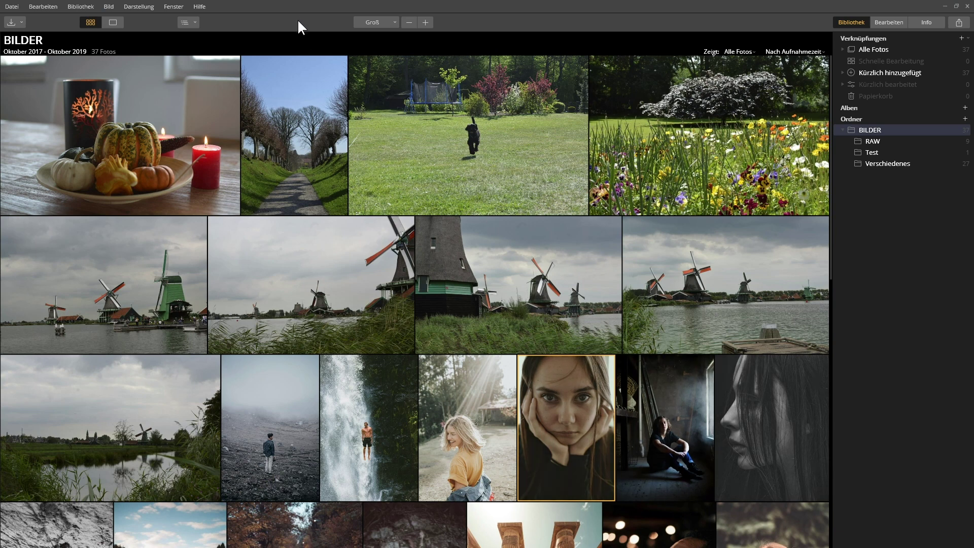
left_click(189, 22)
left_click(183, 22)
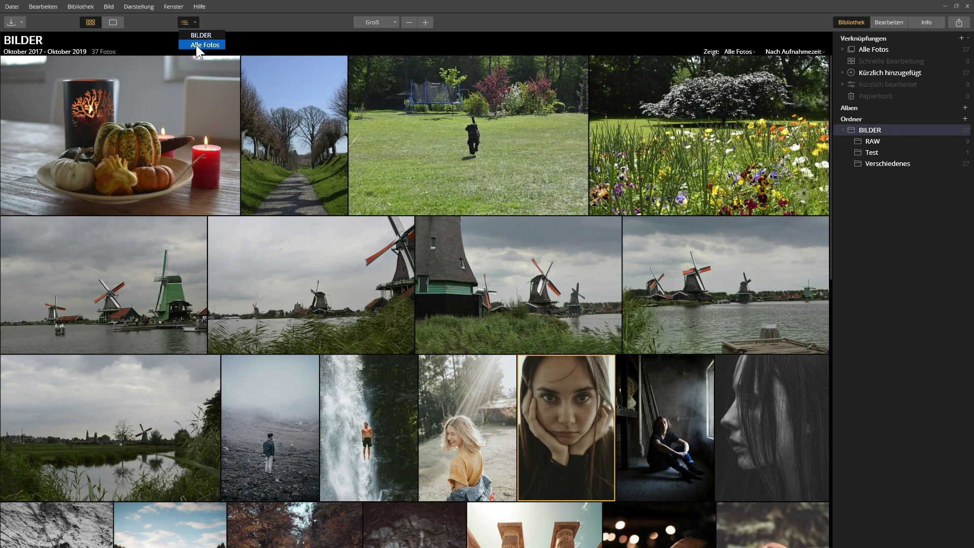
left_click(220, 44)
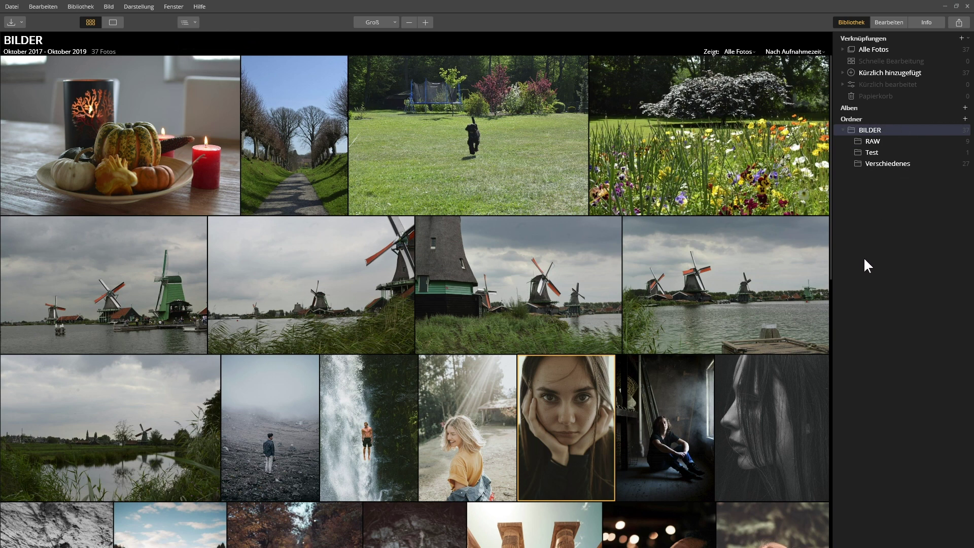
Display the Alle Fotos collection and the Kürzlich hinzugefügt collection in the gallery one after the other.
left_click(880, 49)
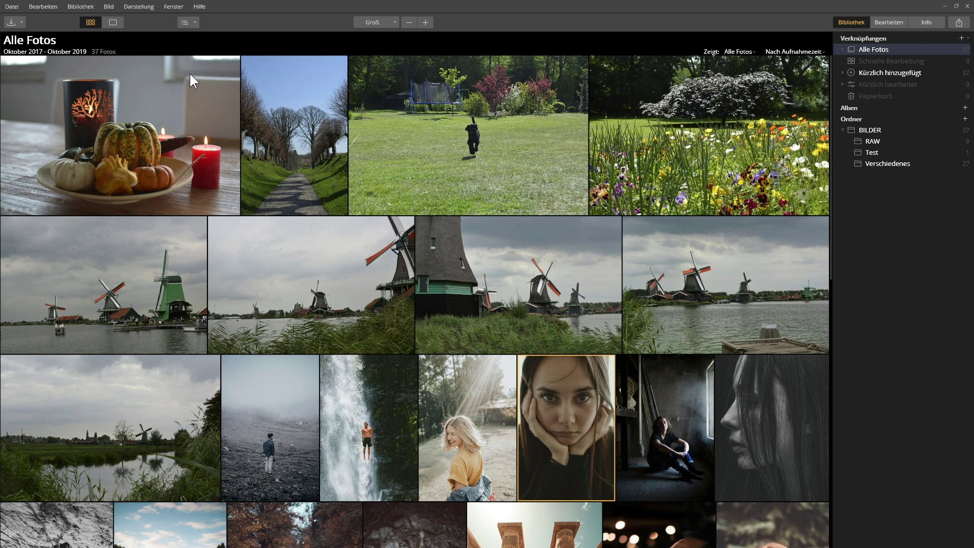
left_click(192, 22)
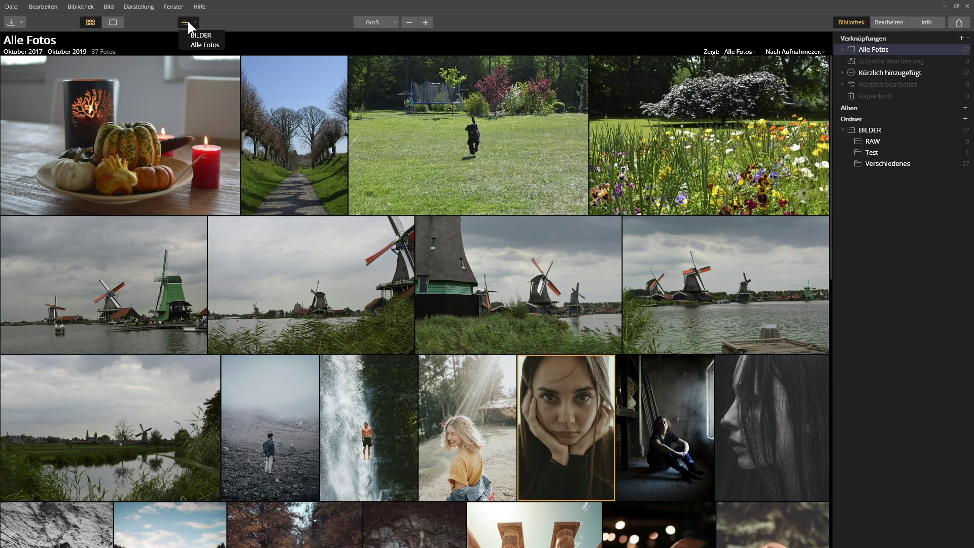
left_click(221, 40)
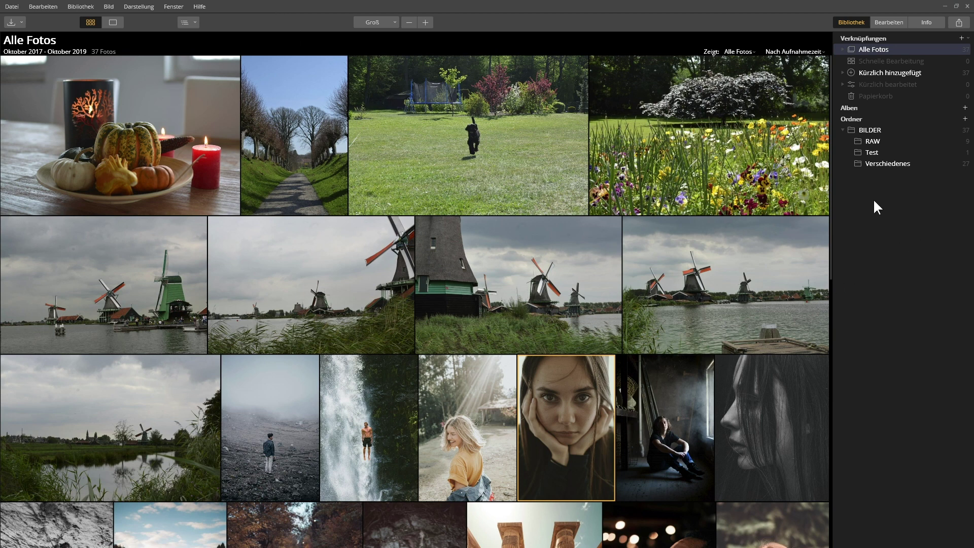
key("Home")
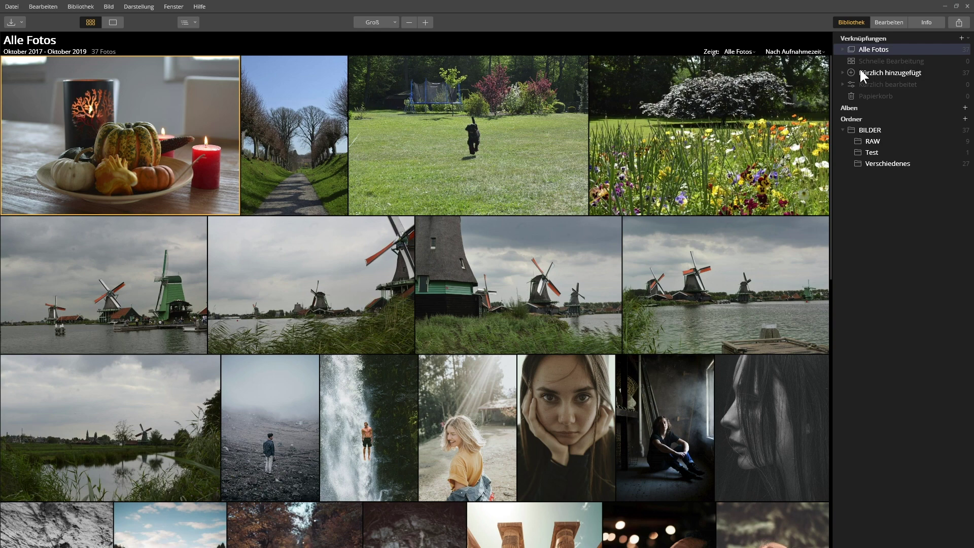
left_click(912, 71)
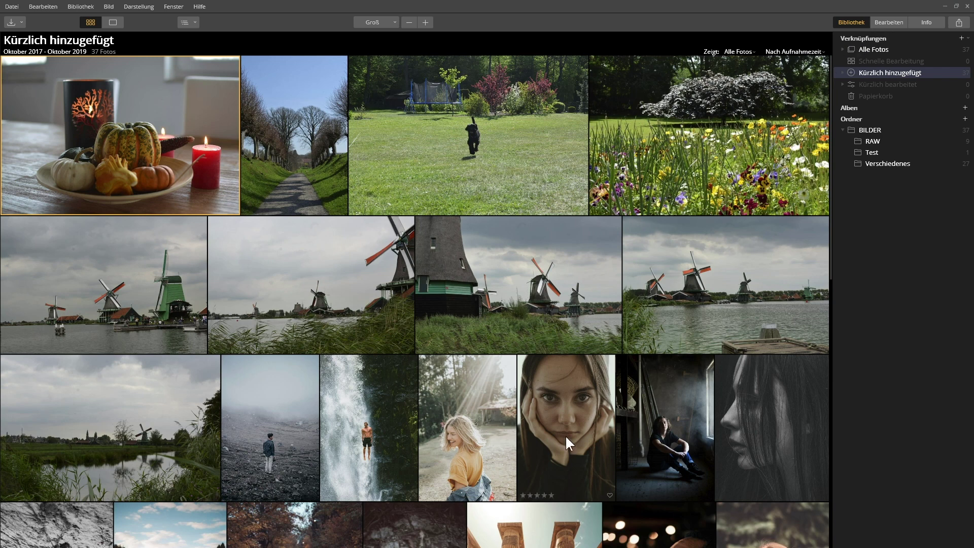
Select the portrait of the girl with her face in her hands and view its editing filters and image information.
left_click(570, 401)
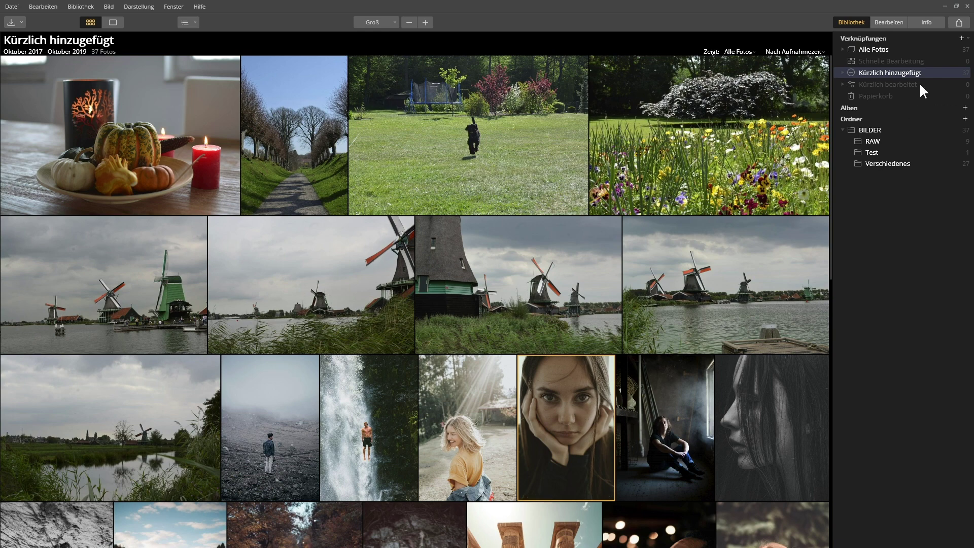
left_click(885, 22)
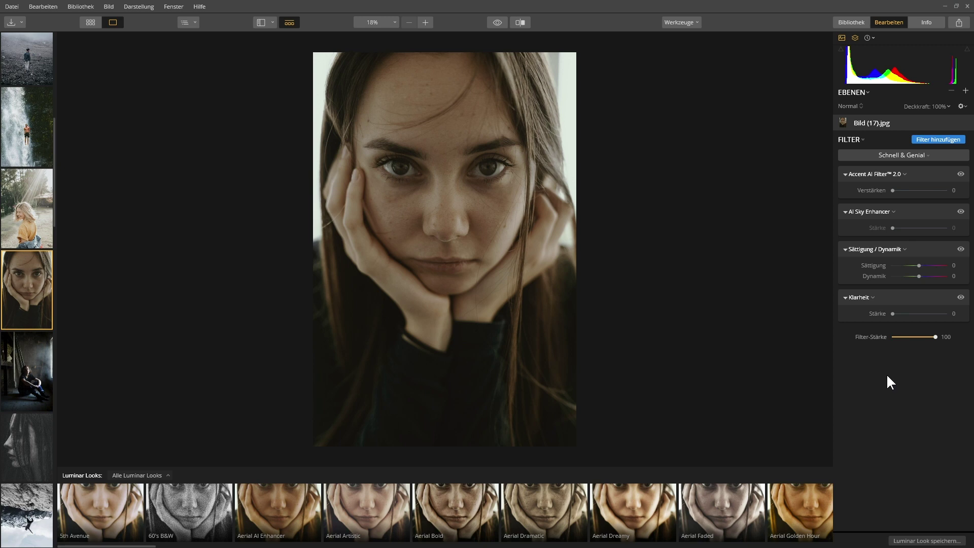
left_click(927, 20)
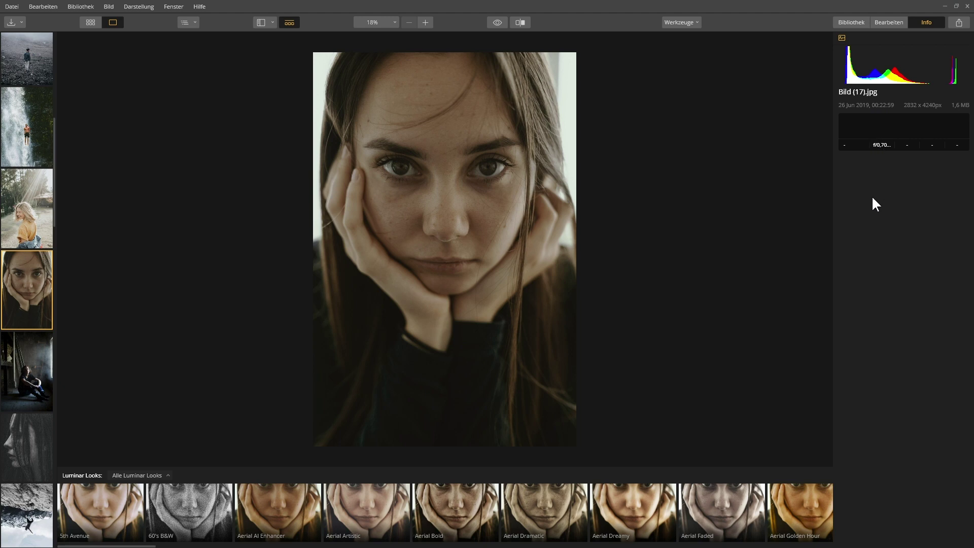
Examine the sharing options and the file commands for exporting the portrait.
left_click(958, 22)
left_click(959, 23)
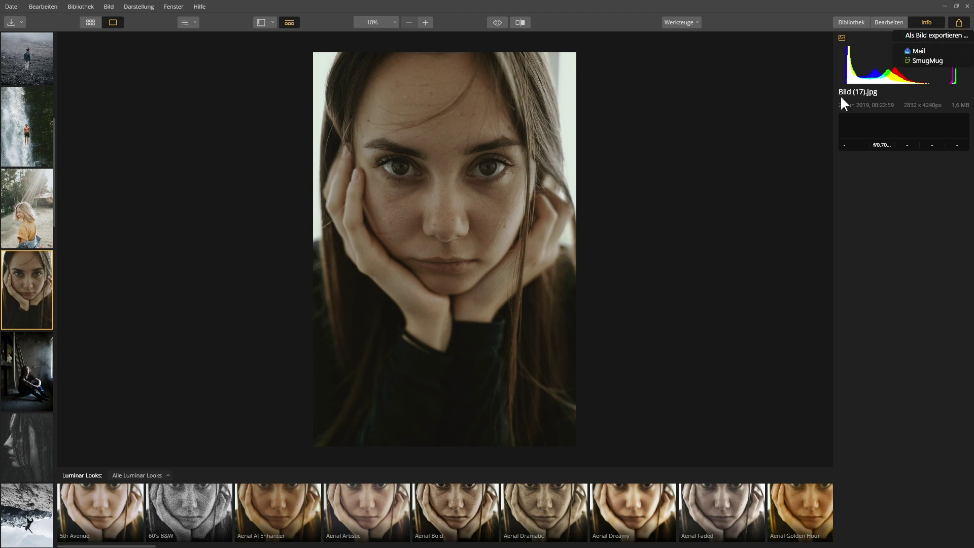
left_click(13, 8)
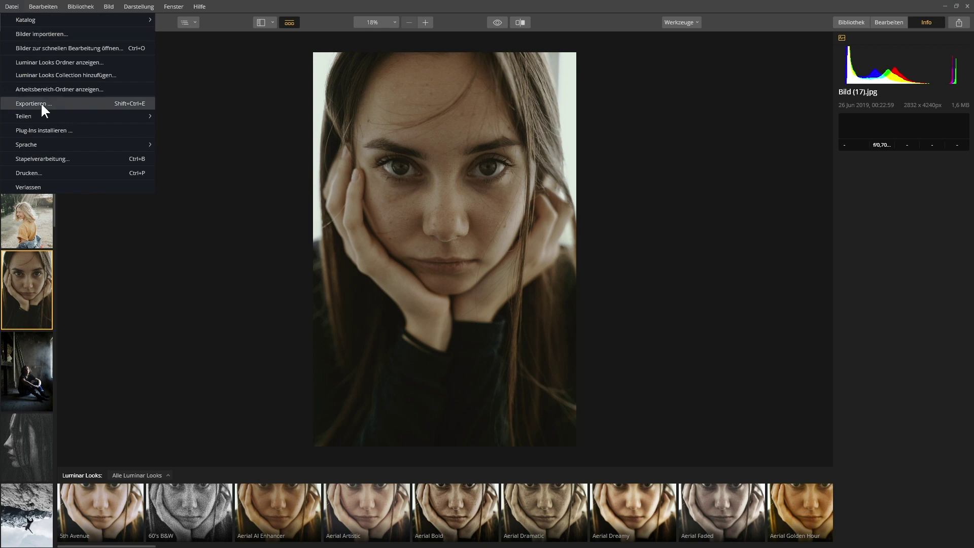
left_click(765, 8)
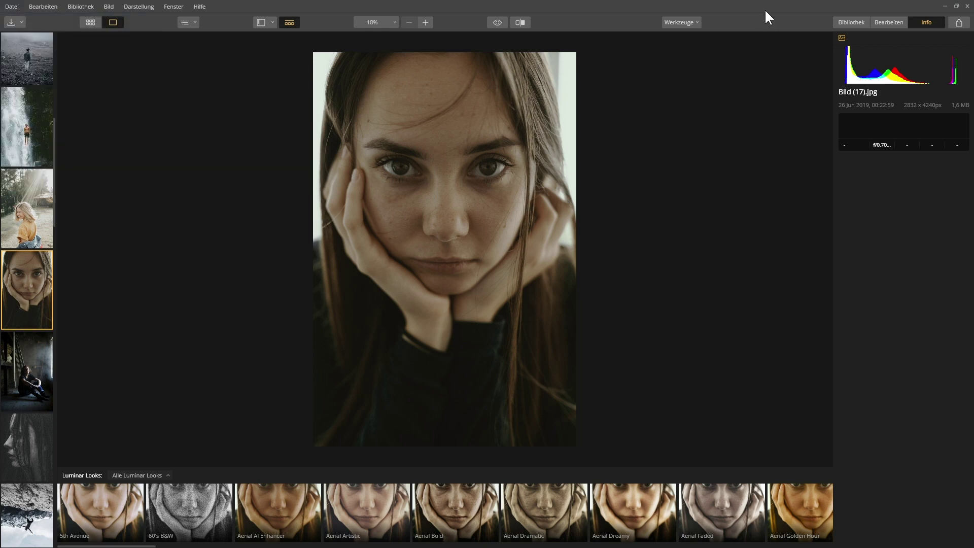
Go back to the library listing and view the subfolders Verschiedenes, RAW and Test one after another.
left_click(852, 24)
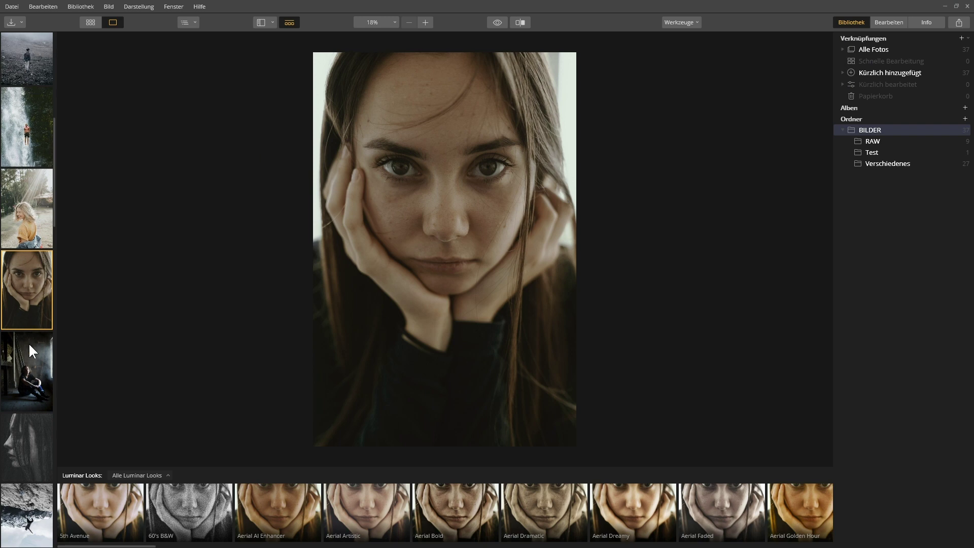
scroll(29, 345, "up", 1)
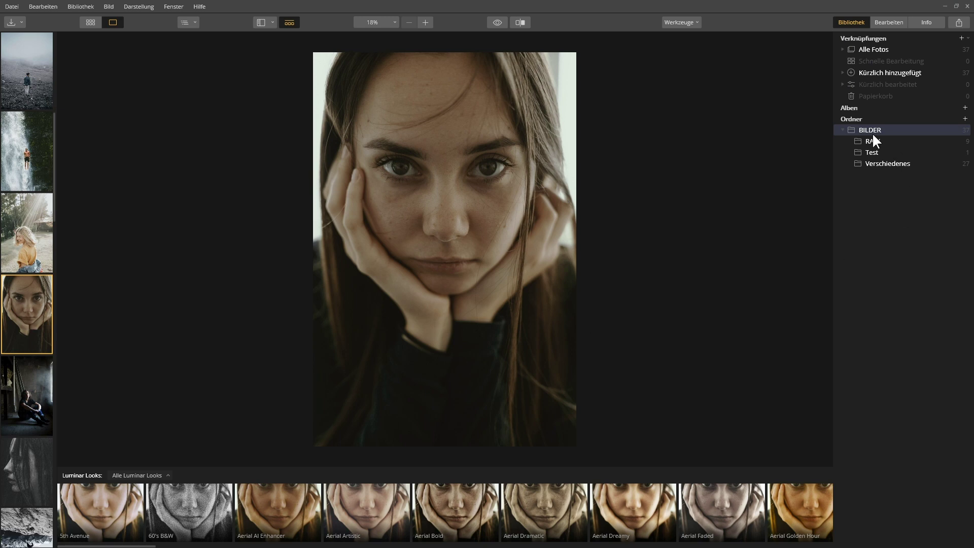
left_click(879, 162)
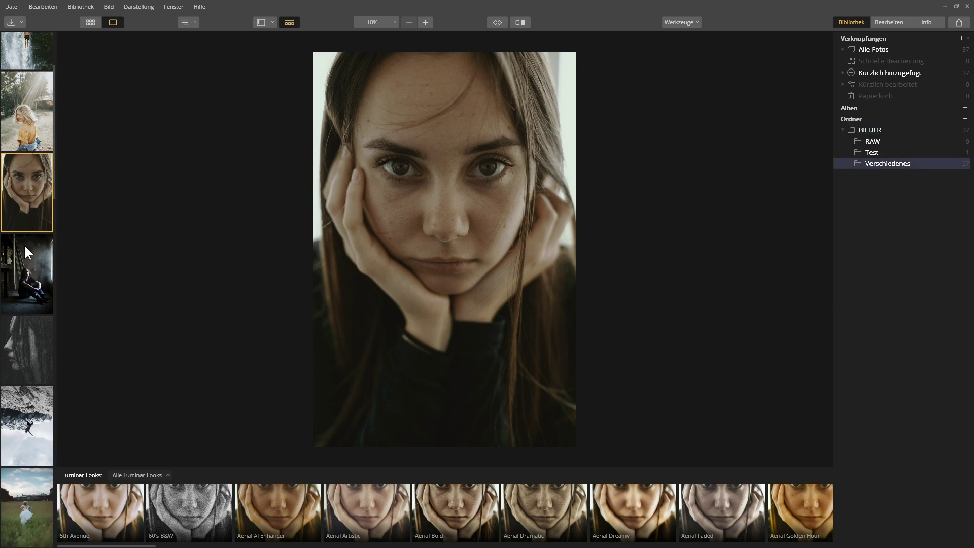
scroll(25, 248, "up", 1)
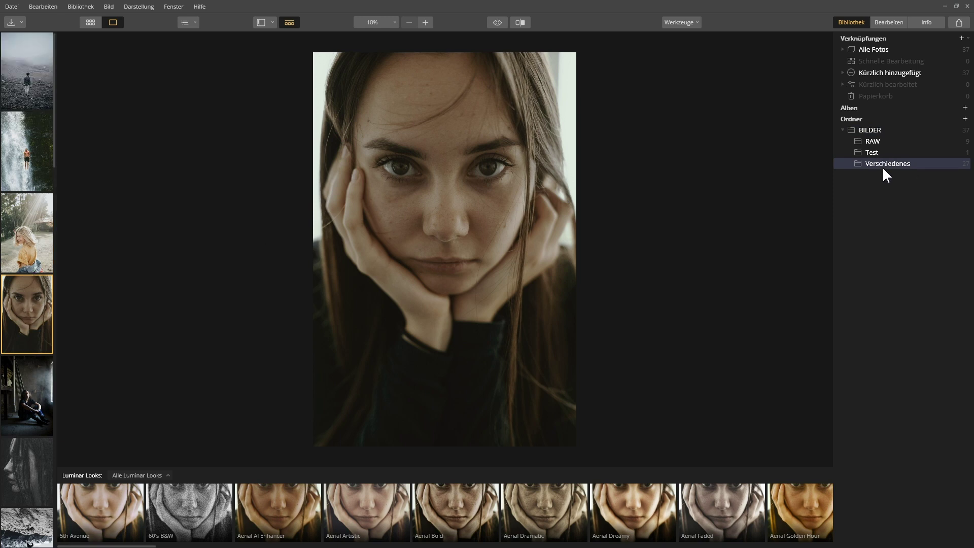
left_click(875, 141)
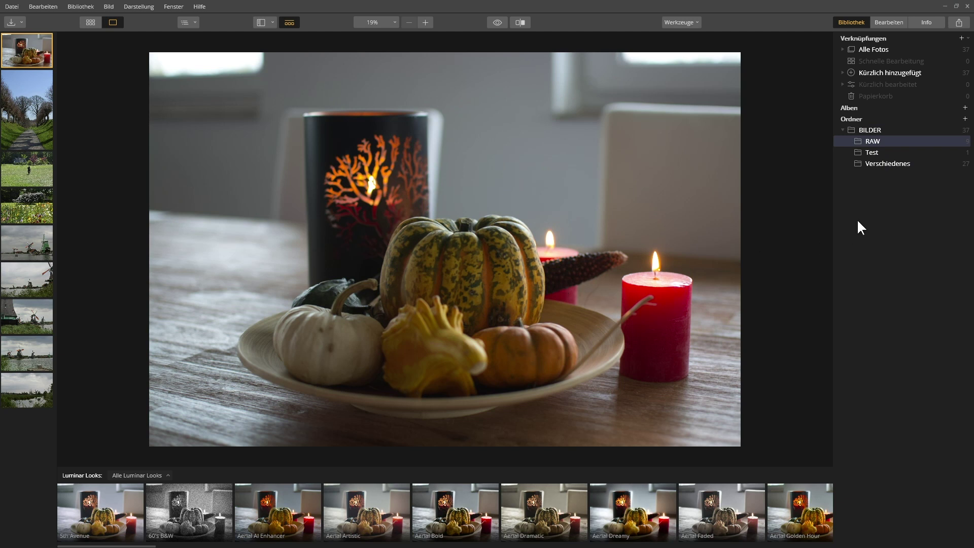
left_click(872, 152)
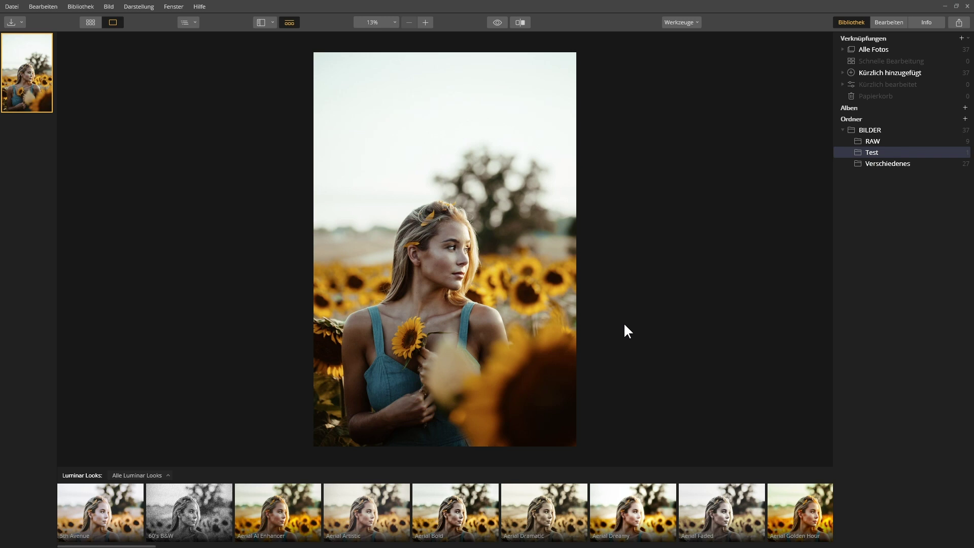
Display the whole BILDER folder as a gallery, starting from its first photos.
left_click(871, 129)
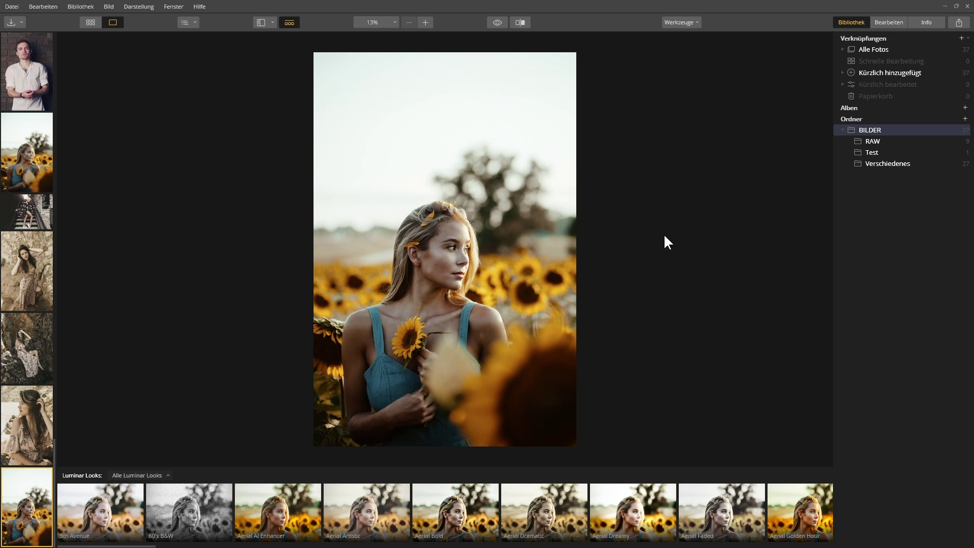
left_click(90, 22)
scroll(645, 332, "up", 5)
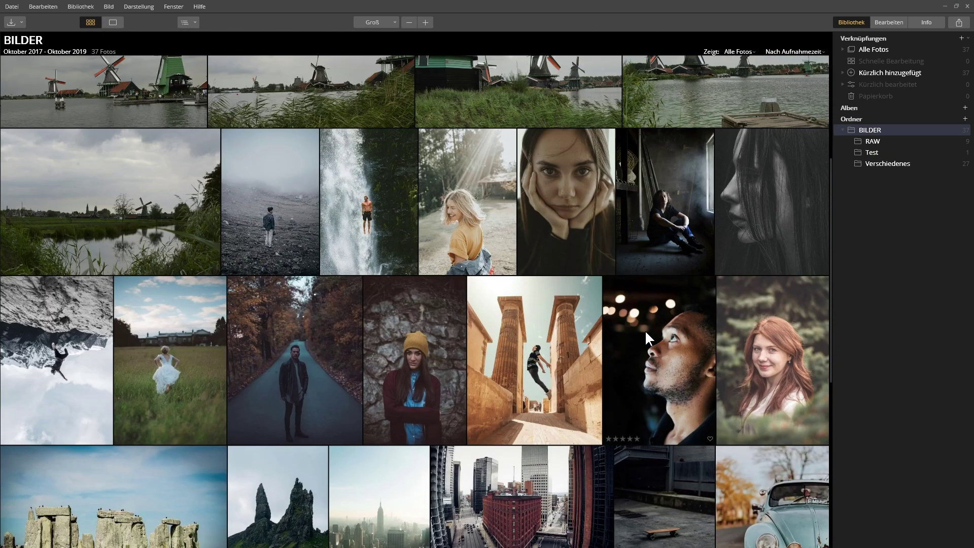
scroll(647, 332, "up", 3)
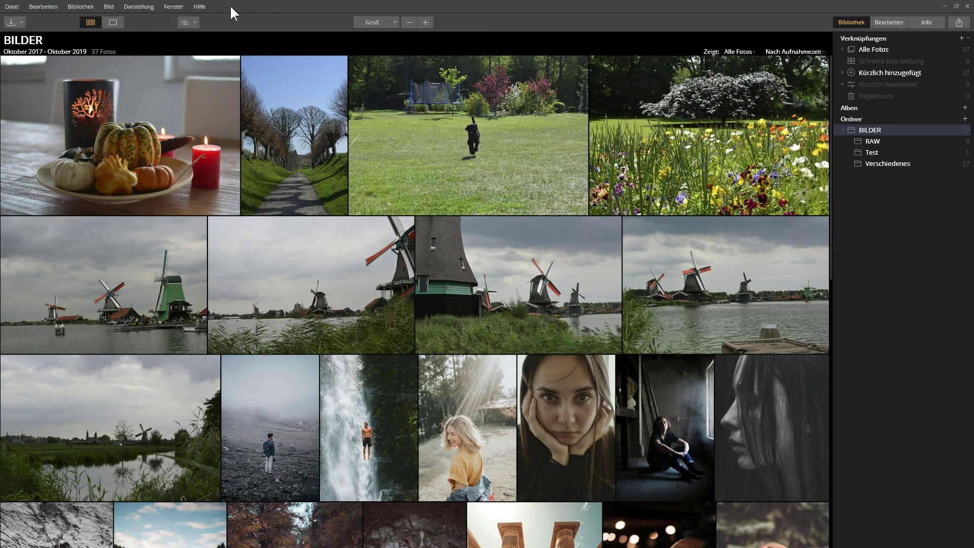
Examine the available file commands, the image commands including the Drehen options, and the help entries.
left_click(12, 7)
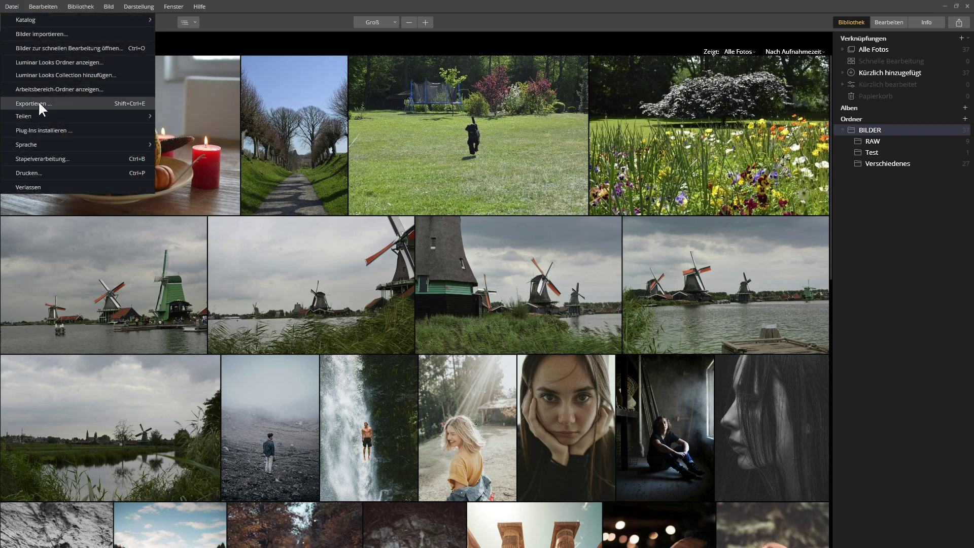
key("Escape")
left_click(108, 6)
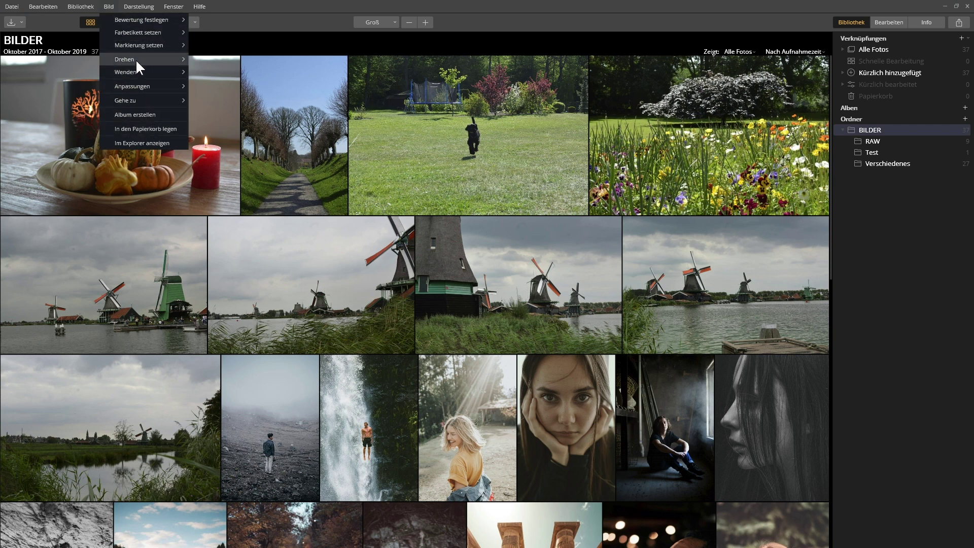
mouse_move(136, 59)
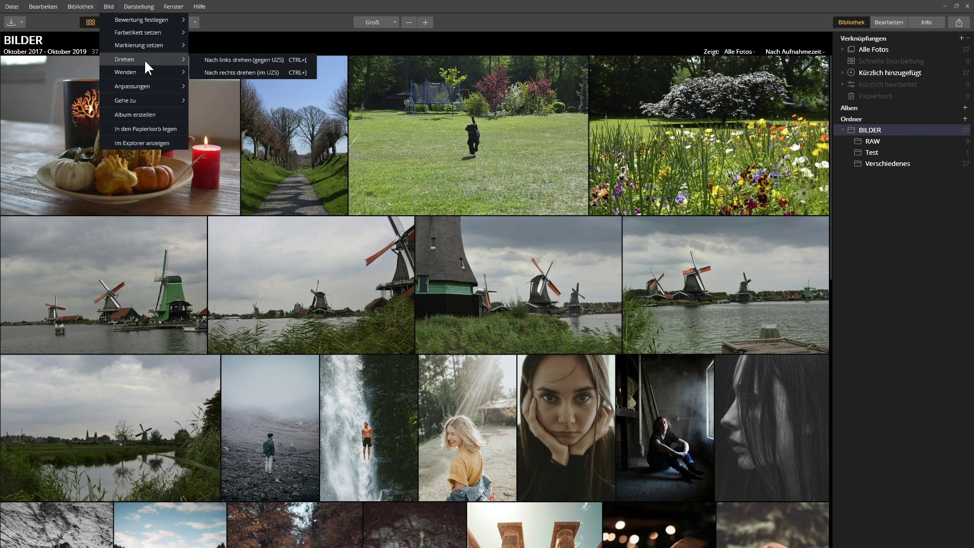
left_click(197, 6)
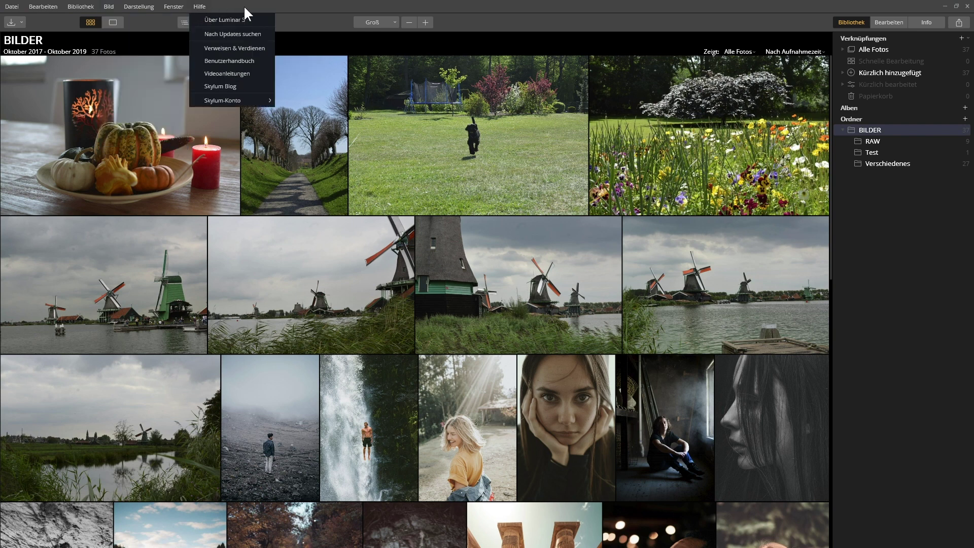
left_click(269, 7)
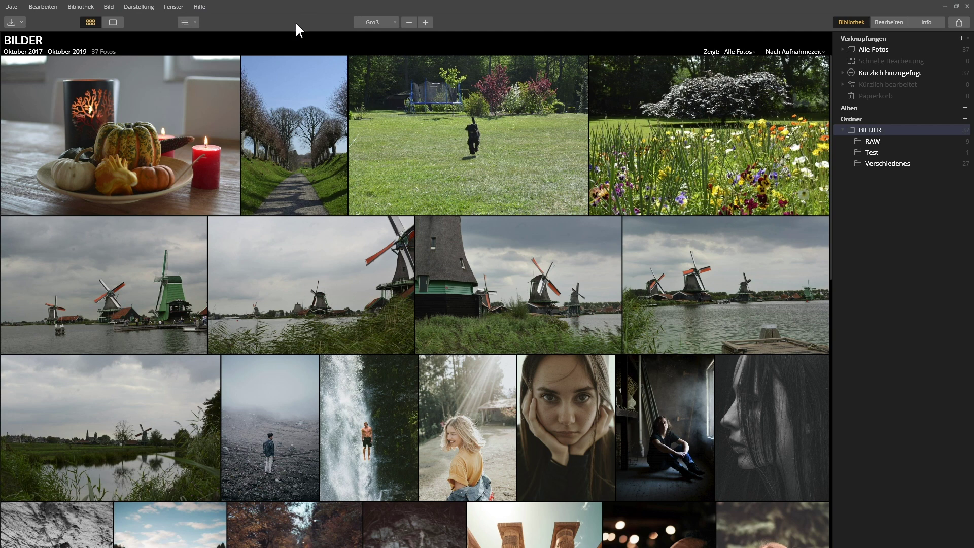